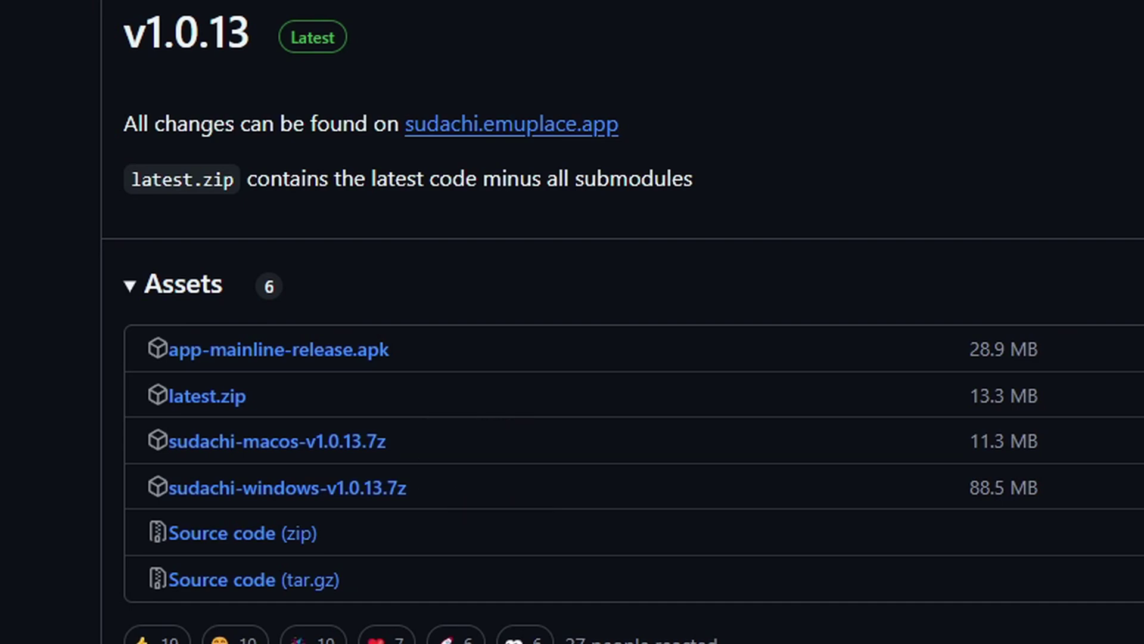
Download sudachi-windows-v1.0.13.7z from the v1.0.13 release assets.
left_click(339, 489)
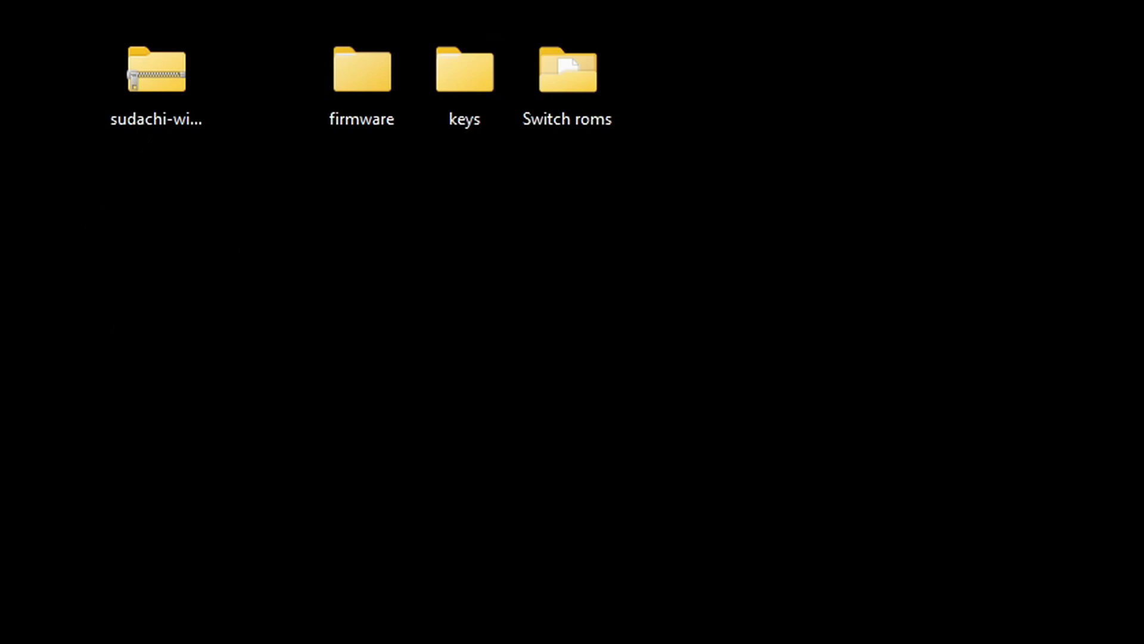
Extract the sudachi-windows-v1.0.13 archive on the desktop into its own folder with 7-Zip and delete the archive.
right_click(164, 70)
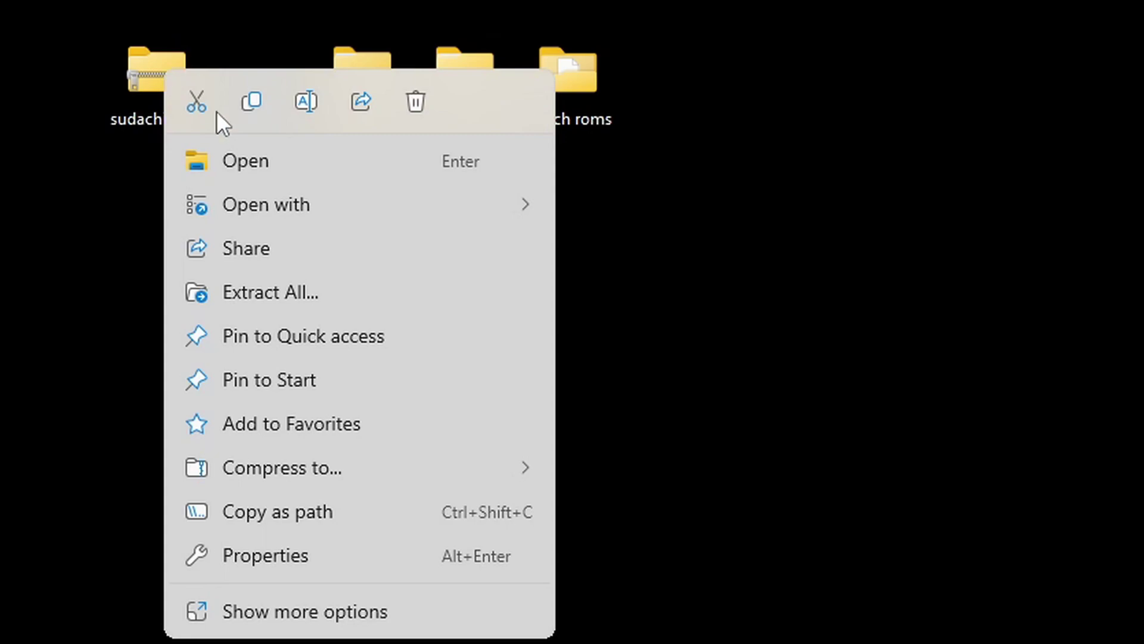
left_click(333, 617)
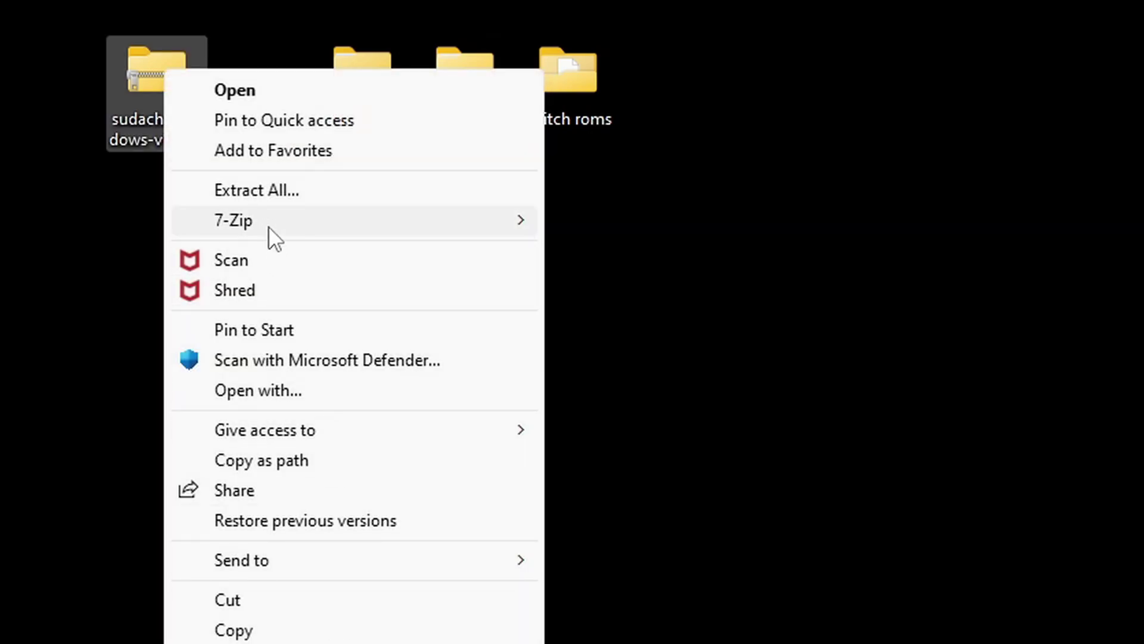
mouse_move(268, 221)
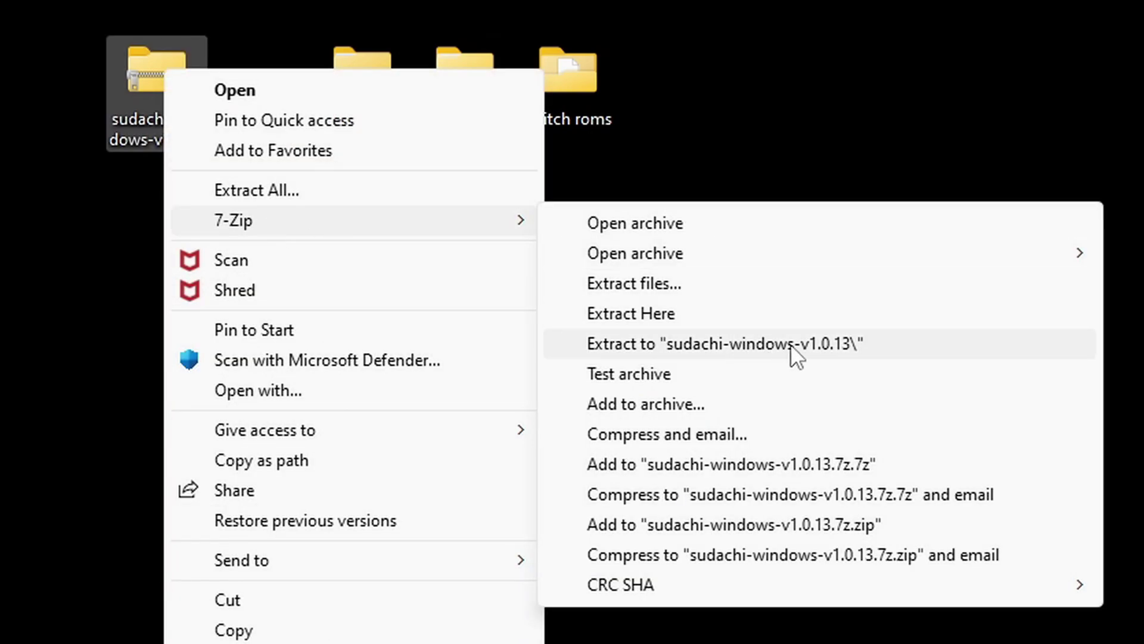
left_click(820, 344)
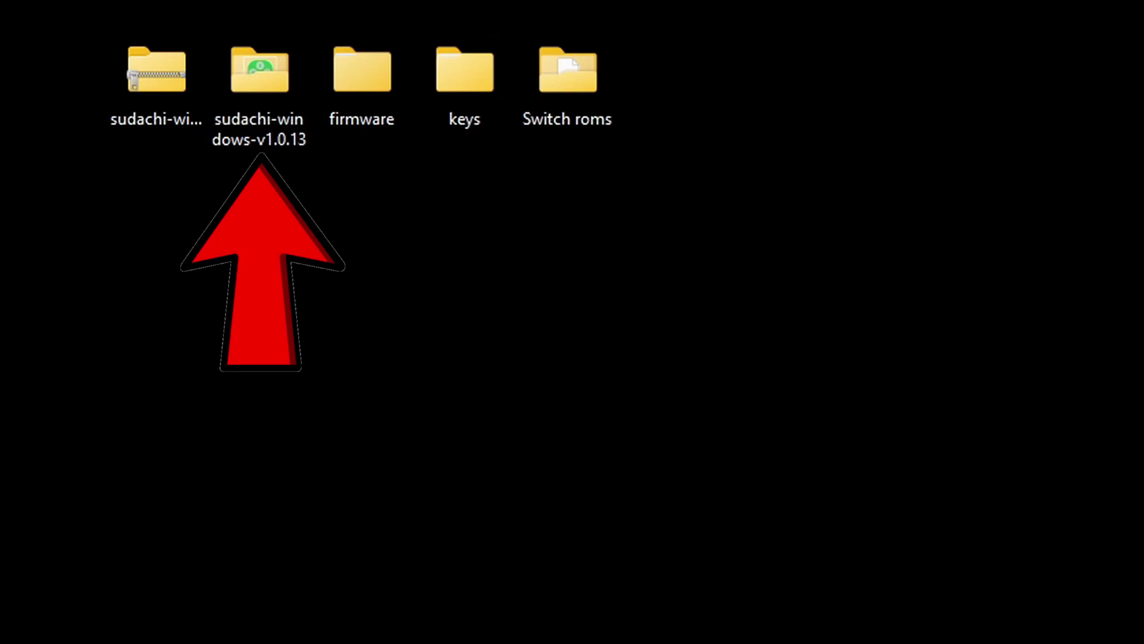
right_click(159, 78)
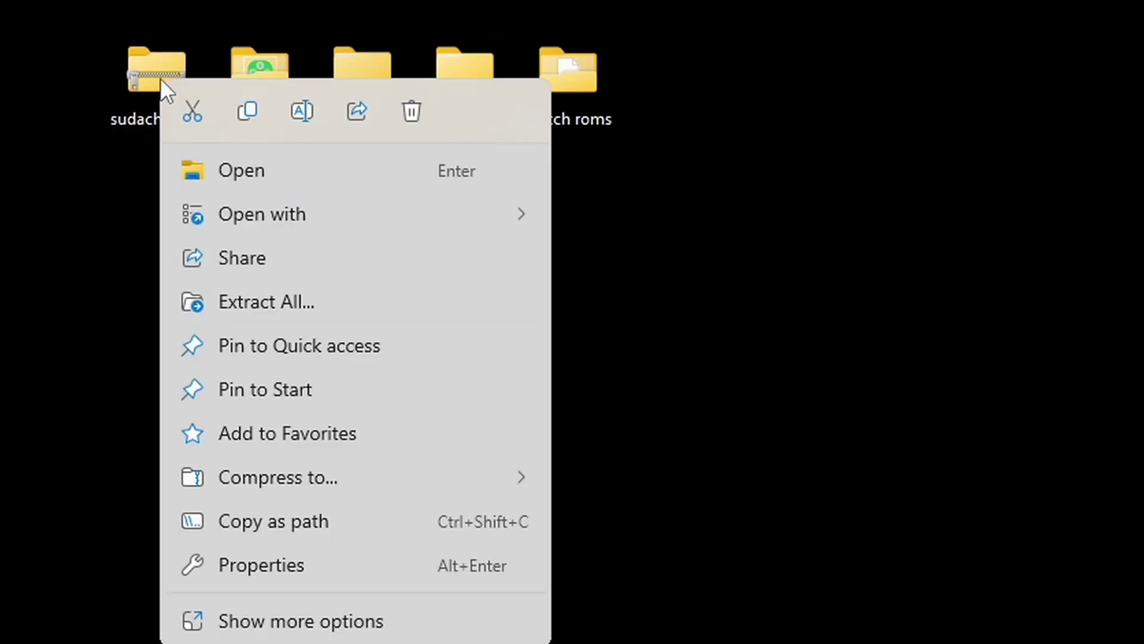
left_click(412, 111)
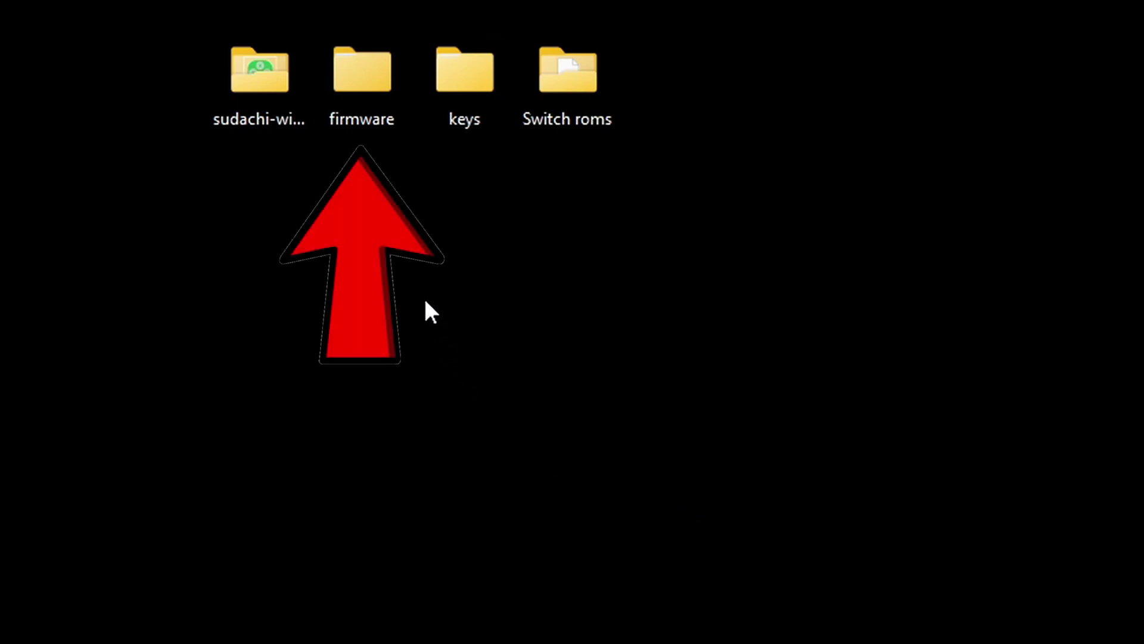
Extract the Firmware.19.0.1 archive directly inside the firmware folder with 7-Zip.
double_click(370, 67)
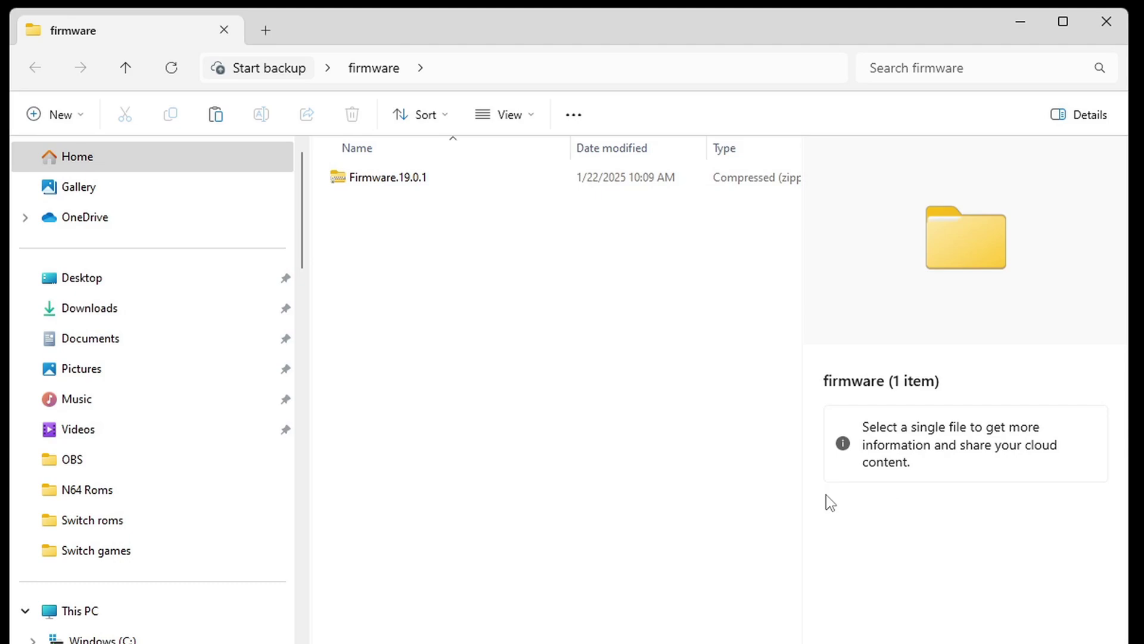
left_click(365, 181)
right_click(365, 181)
left_click(472, 611)
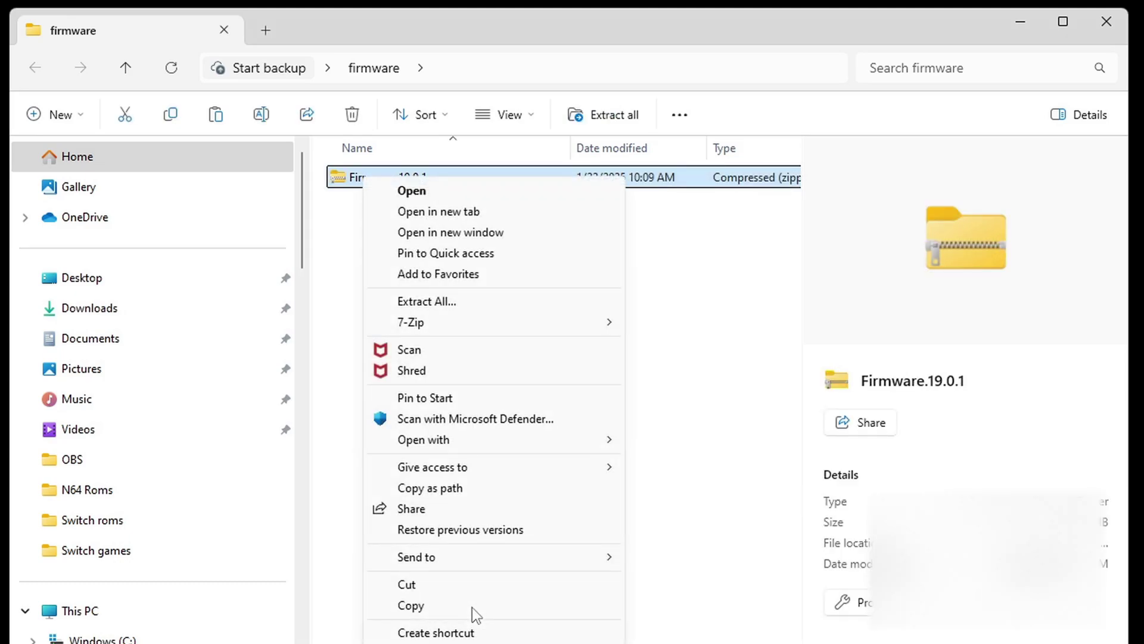
mouse_move(422, 324)
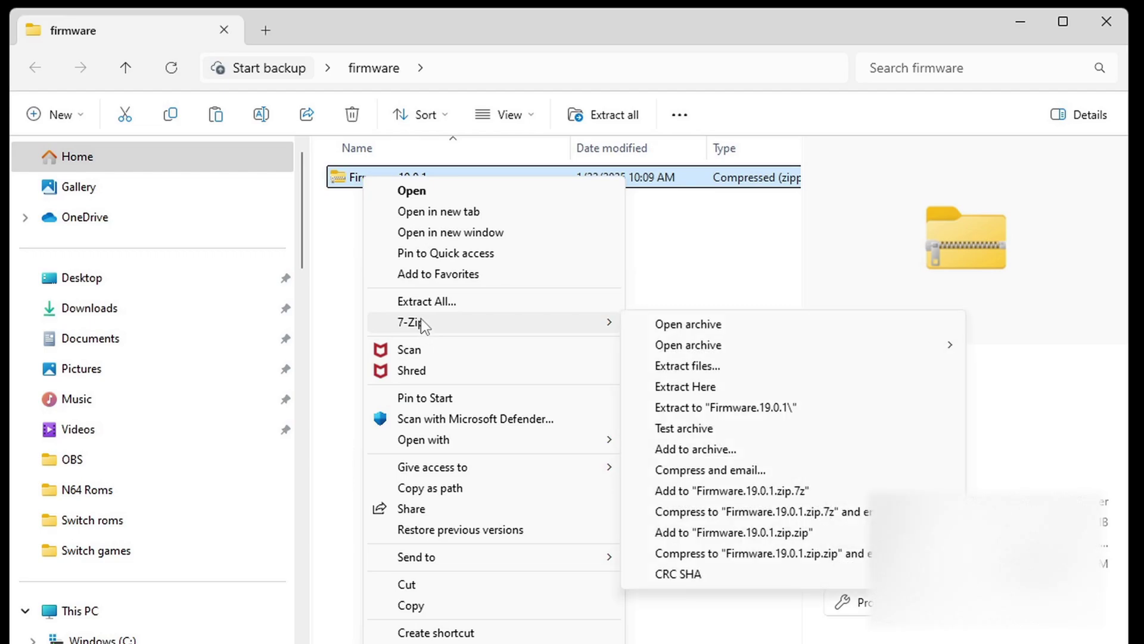
left_click(704, 388)
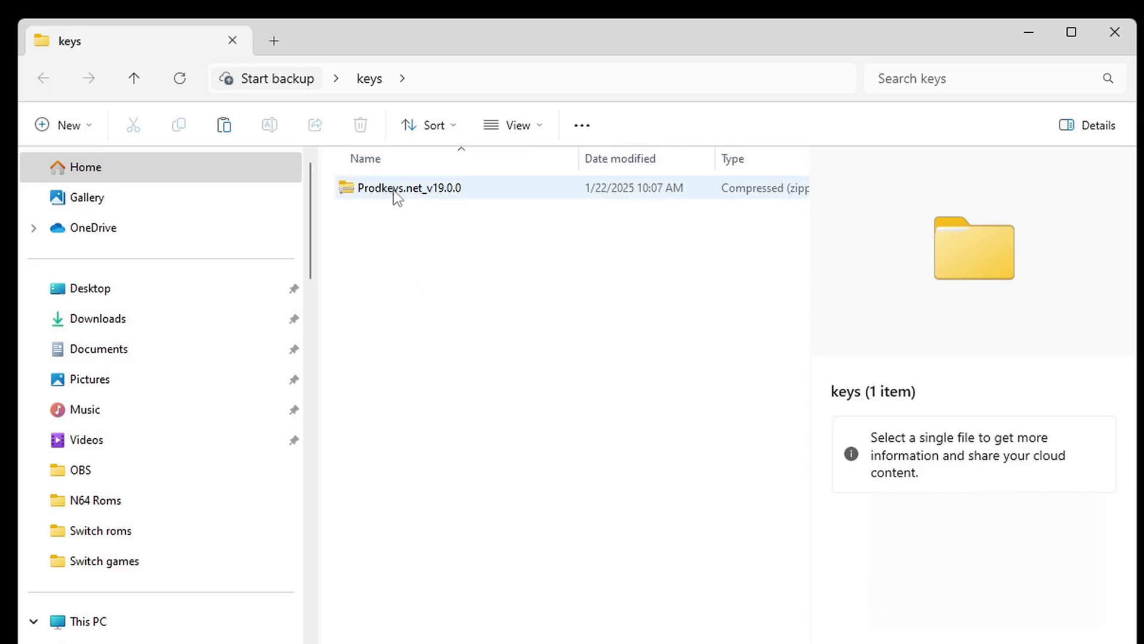
Extract the Prodkeys.net_v19.0.0 archive directly inside the keys folder with 7-Zip.
left_click(396, 197)
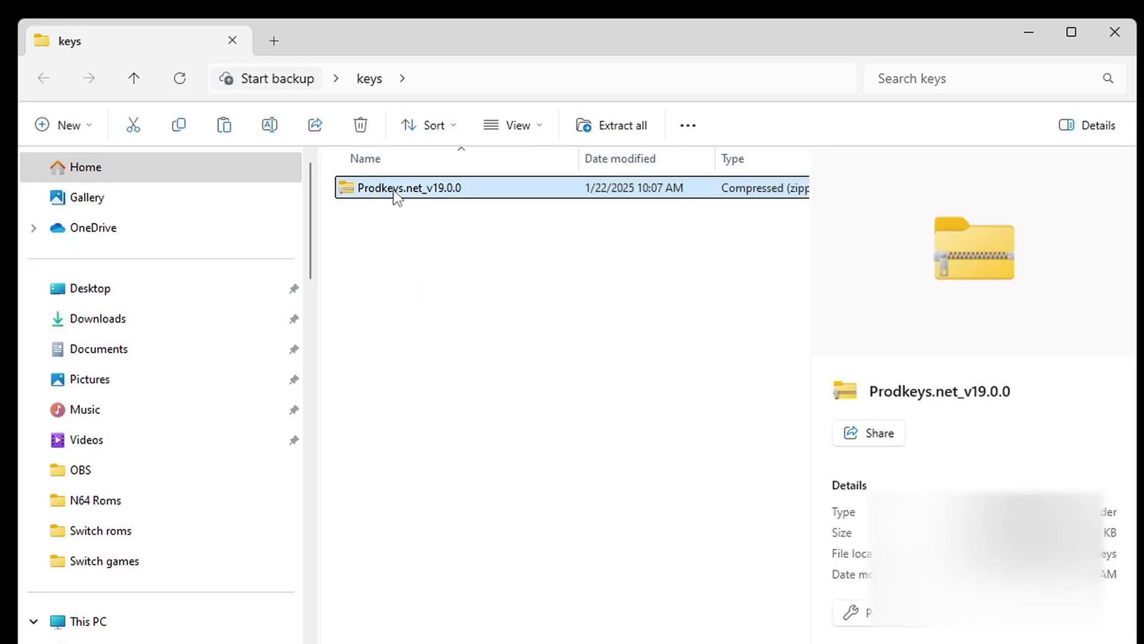
right_click(397, 197)
left_click(569, 623)
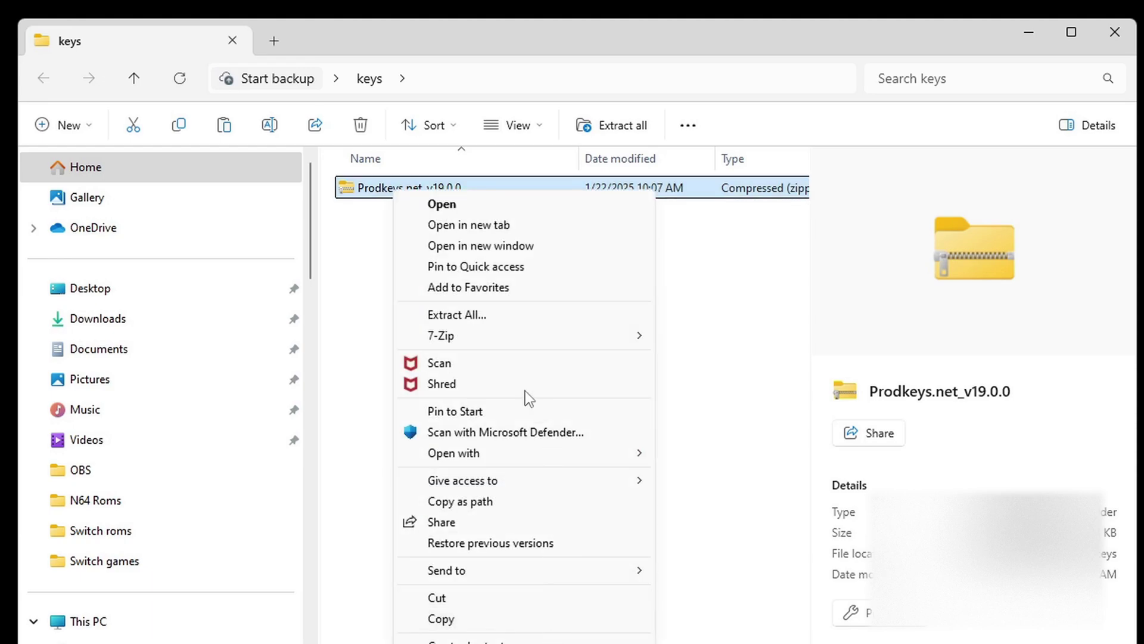
mouse_move(474, 341)
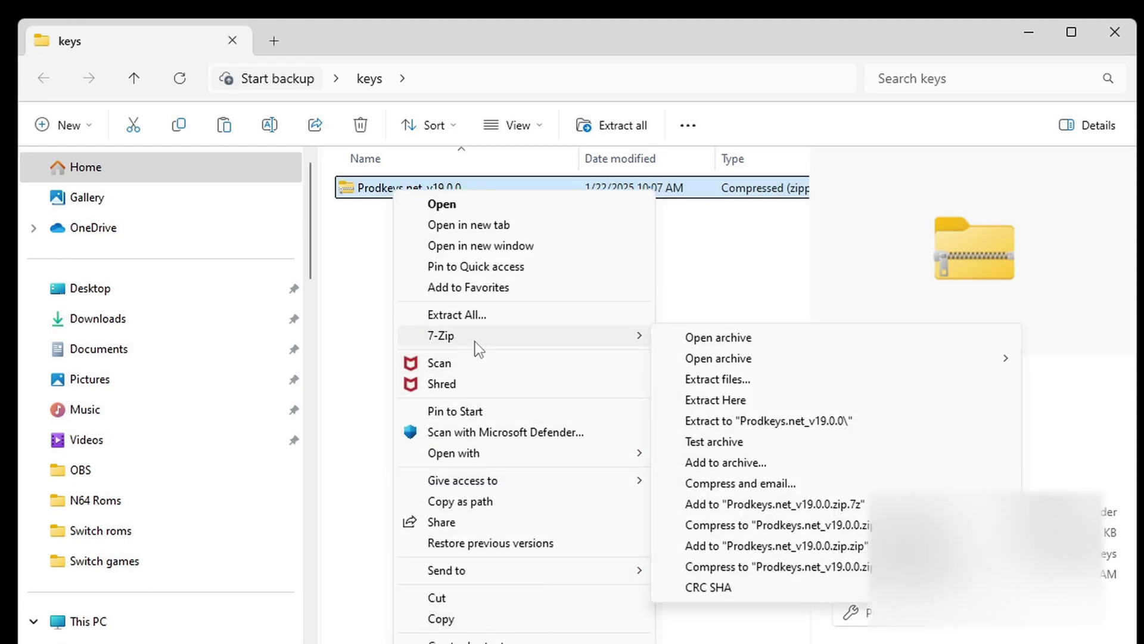
left_click(760, 402)
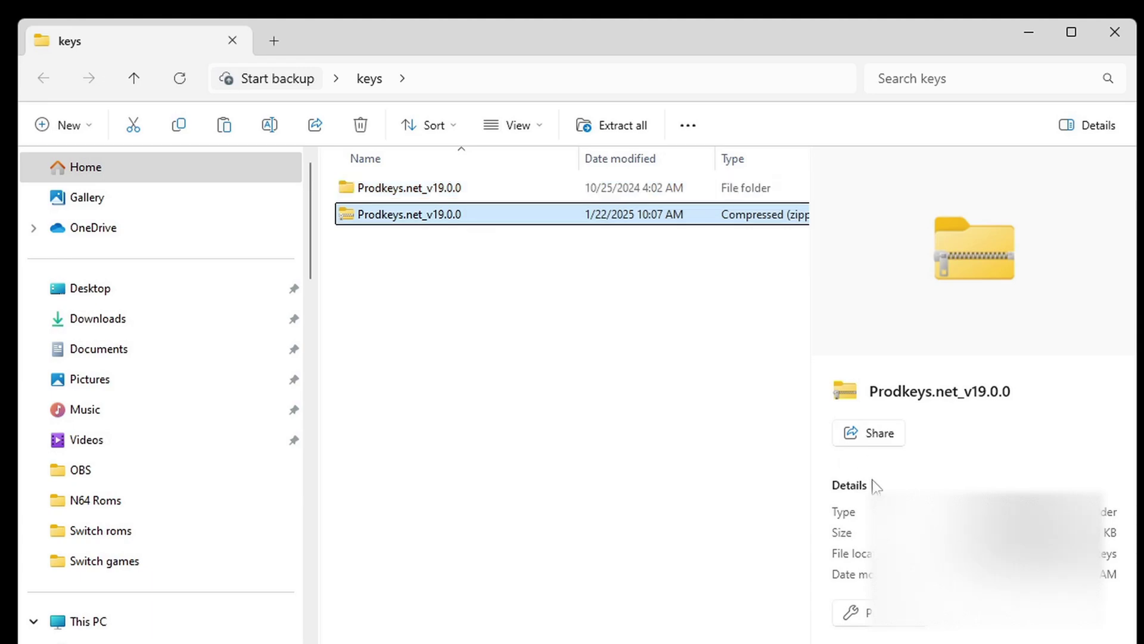
Delete the compressed Prodkeys.net_v19.0.0 archive and open the extracted folder of the same name.
right_click(403, 219)
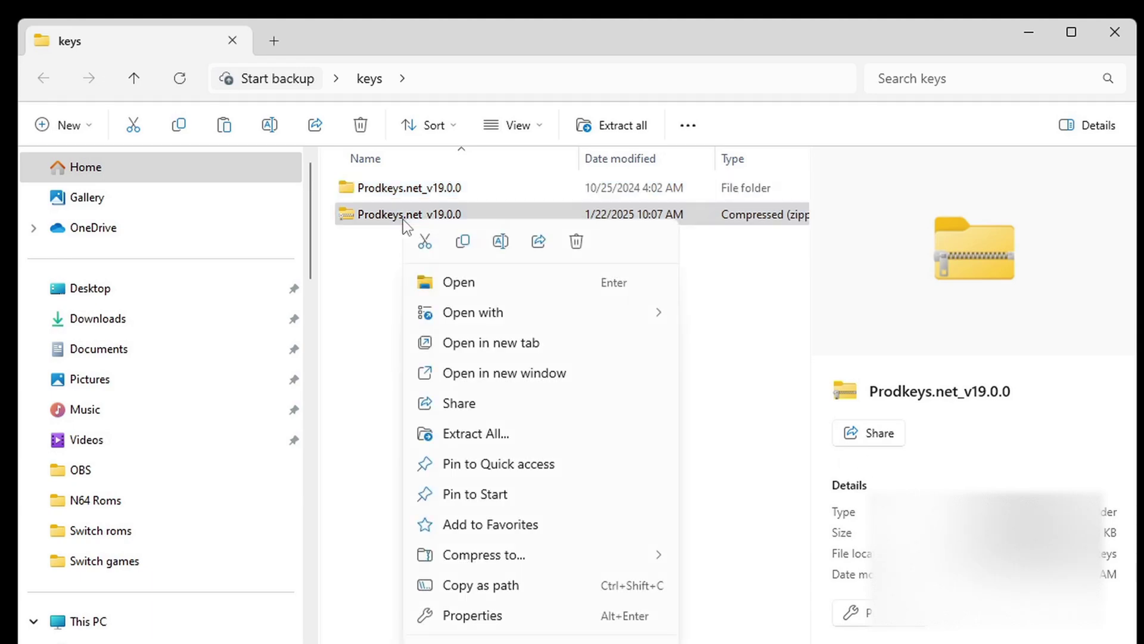
left_click(576, 242)
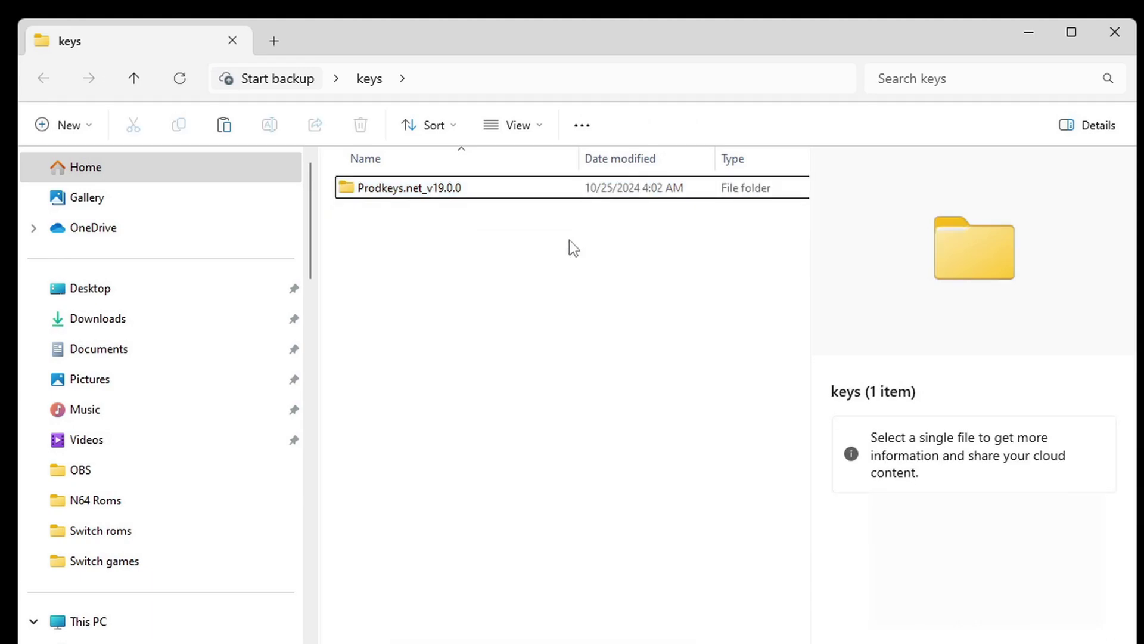
double_click(391, 190)
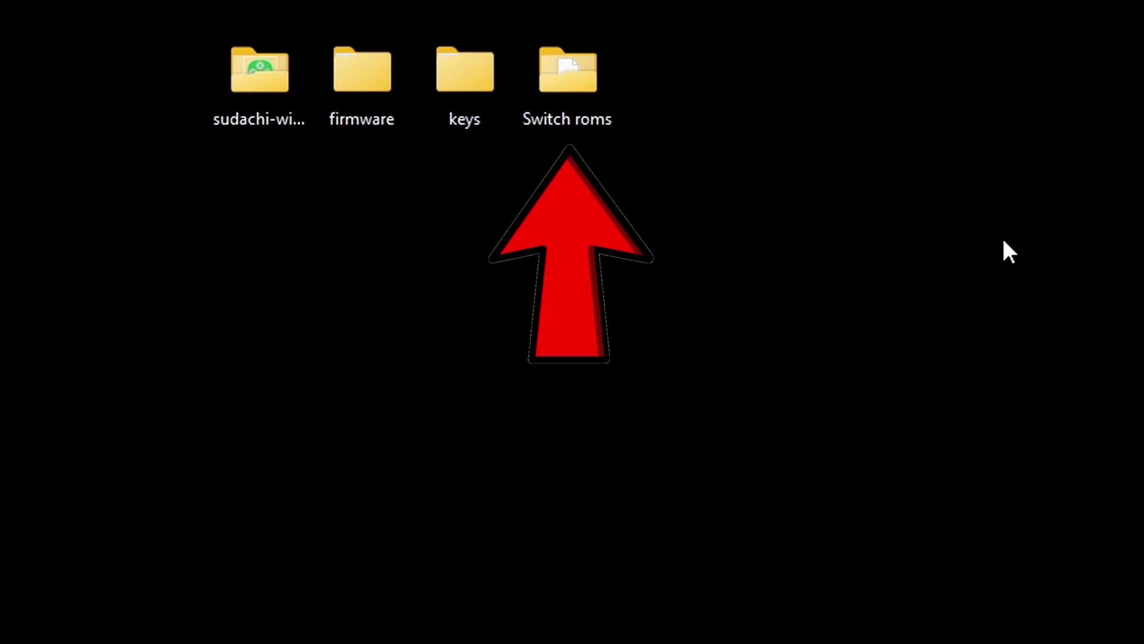
Extract the Crysis Remastered archive directly inside the Switch roms folder with 7-Zip and delete the archive.
double_click(583, 77)
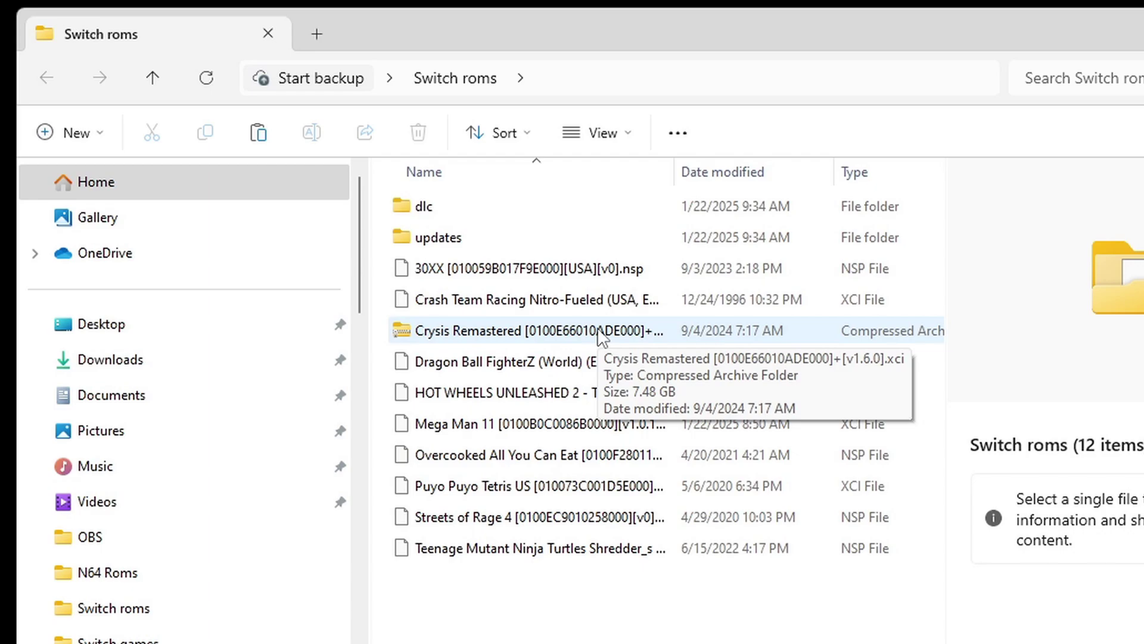
right_click(471, 331)
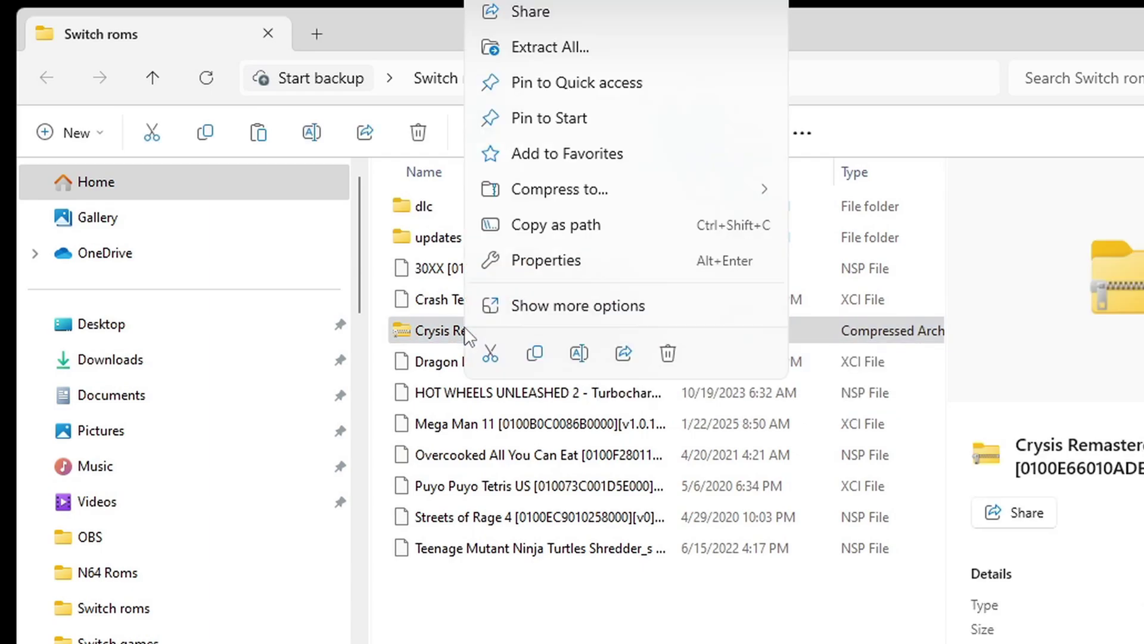
left_click(560, 313)
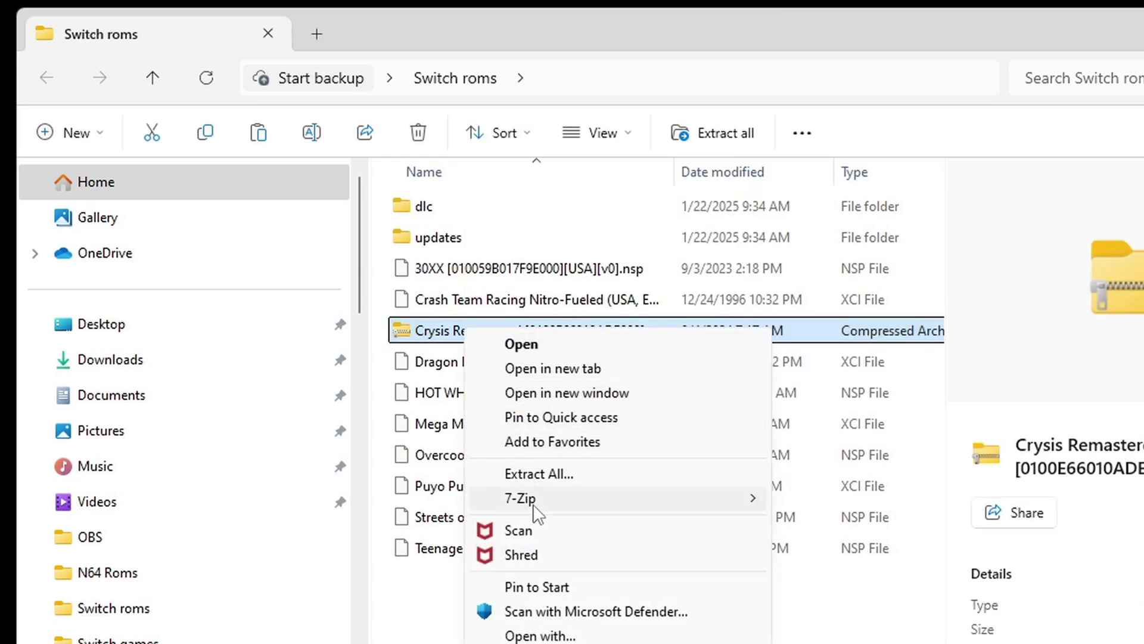
mouse_move(532, 503)
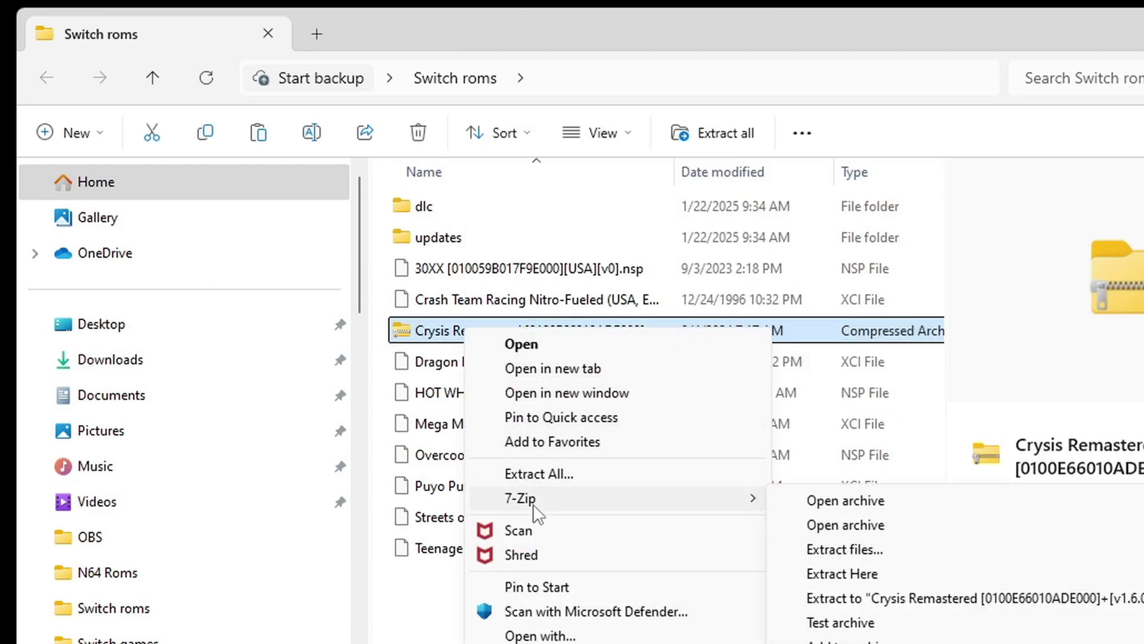
left_click(862, 574)
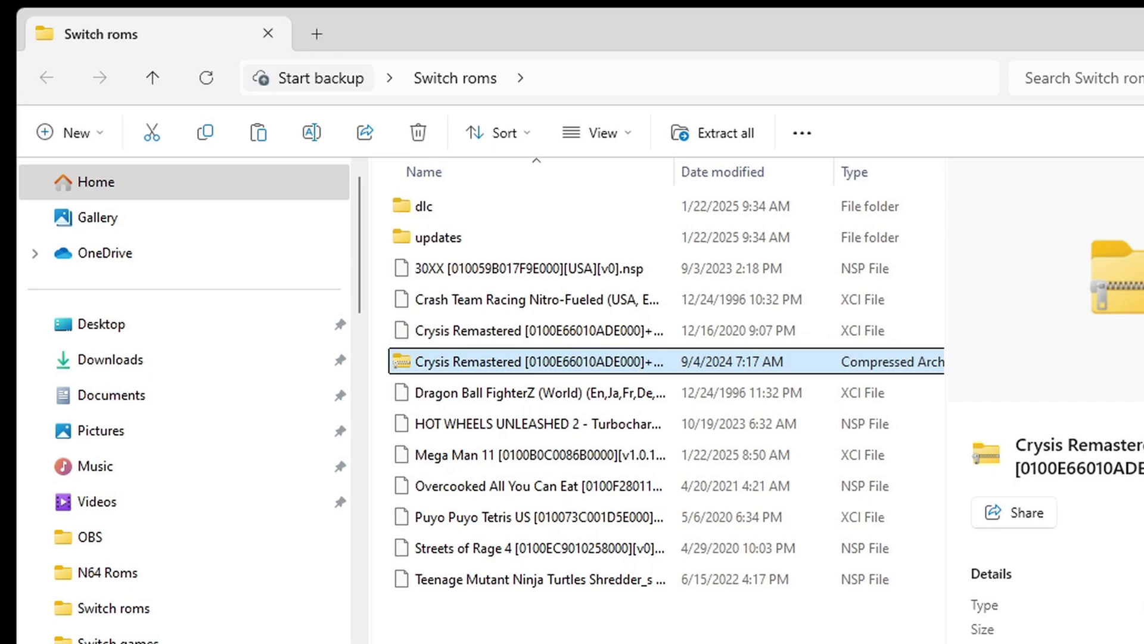
right_click(433, 366)
left_click(637, 393)
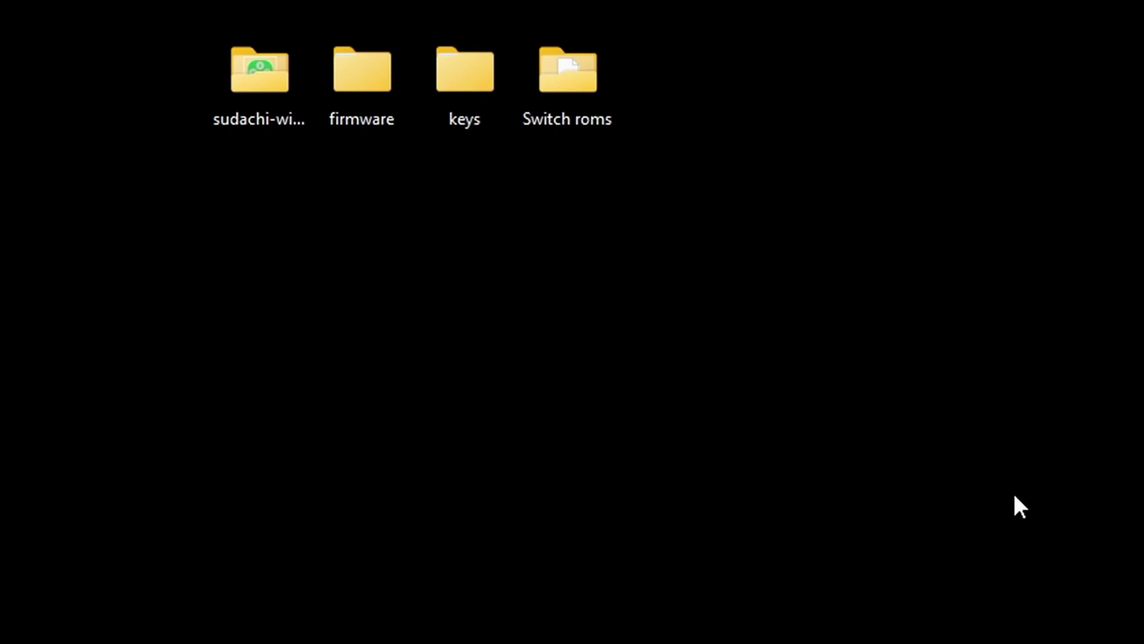
Launch the sudachi application from the extracted sudachi-windows-v1.0.13 folder.
double_click(268, 75)
left_click_drag(733, 152, 759, 475)
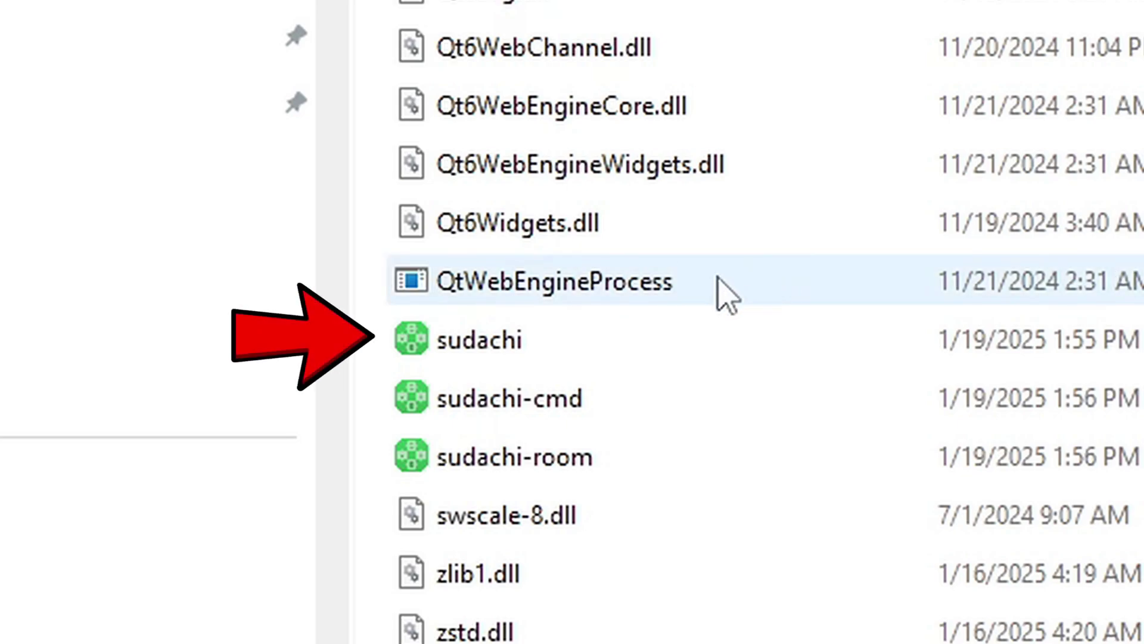
double_click(548, 341)
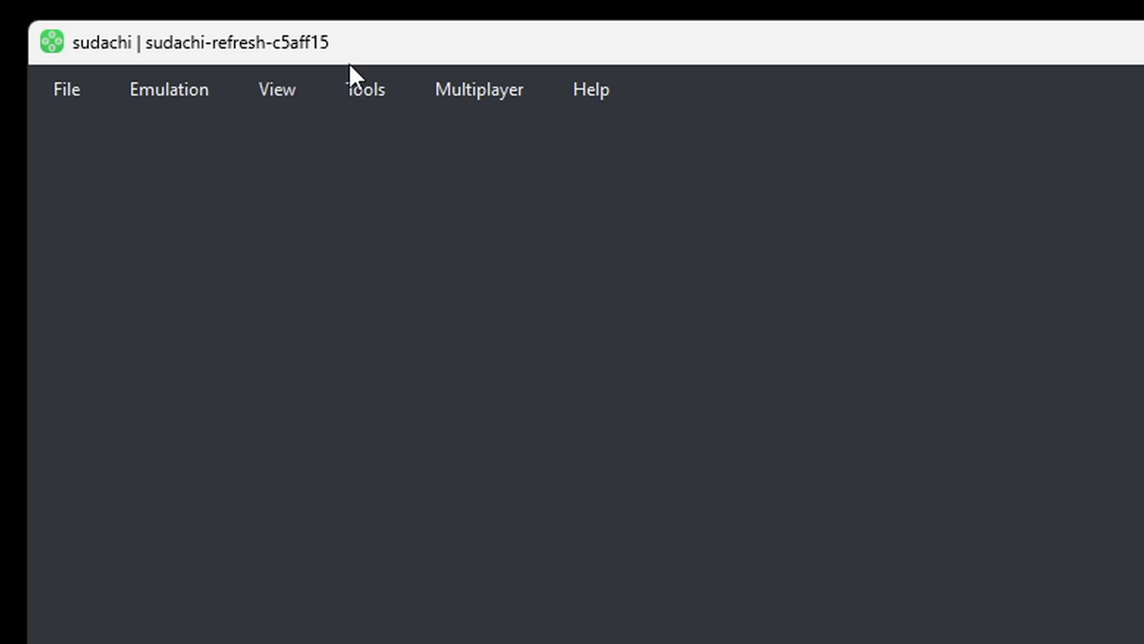
Install the decryption keys from the prod.keys file in the desktop's keys/Prodkeys.net_v19.0.0 folder.
left_click(356, 92)
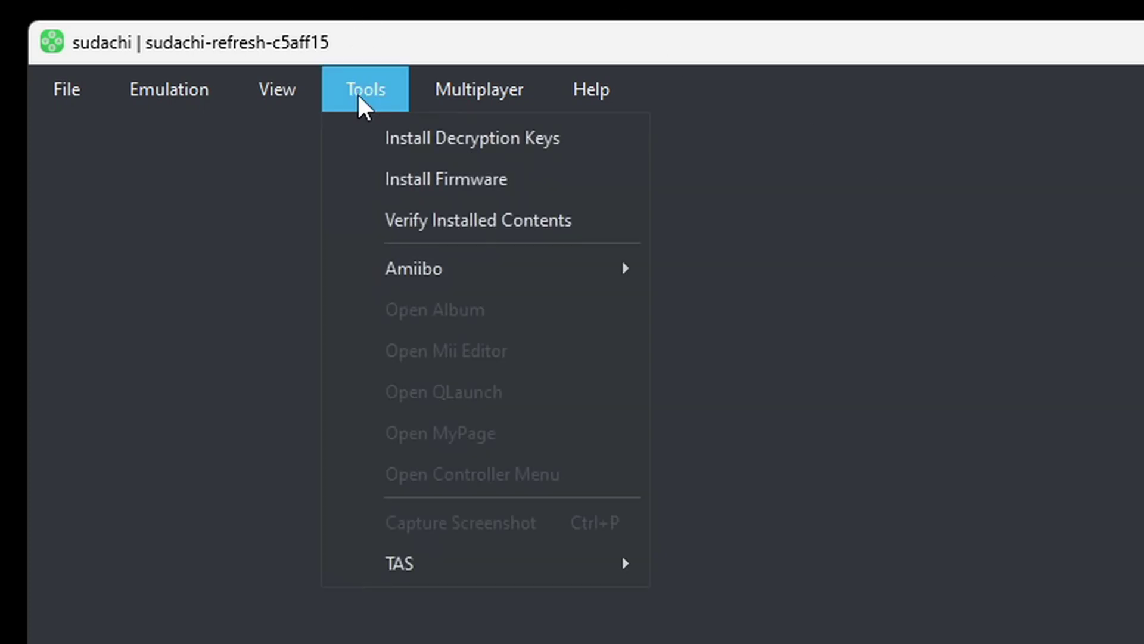
left_click(385, 144)
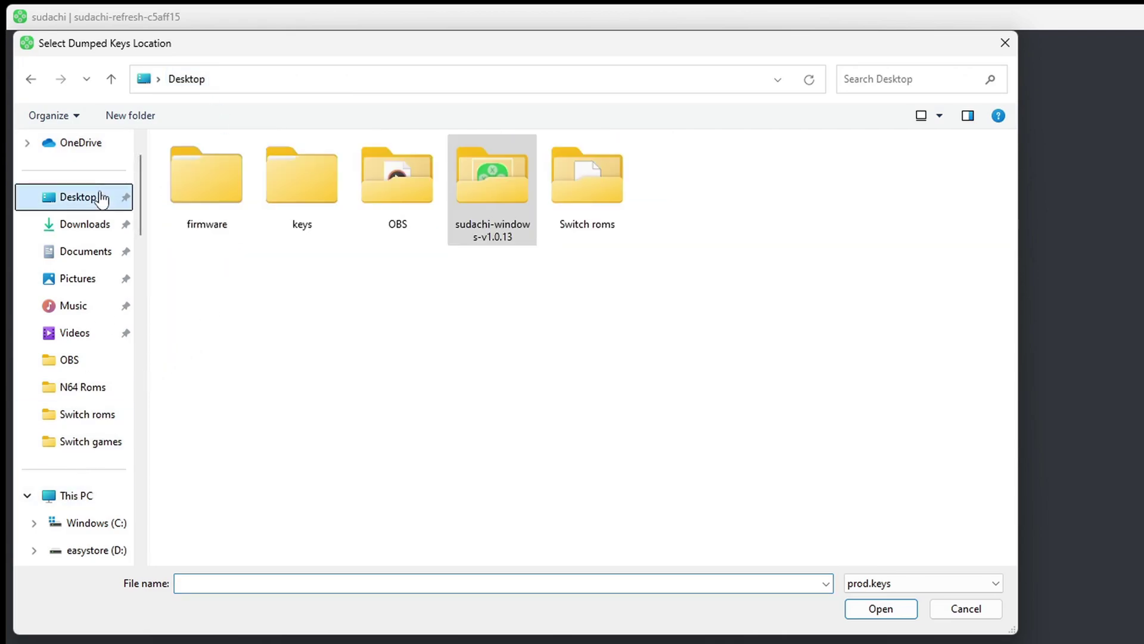
double_click(292, 181)
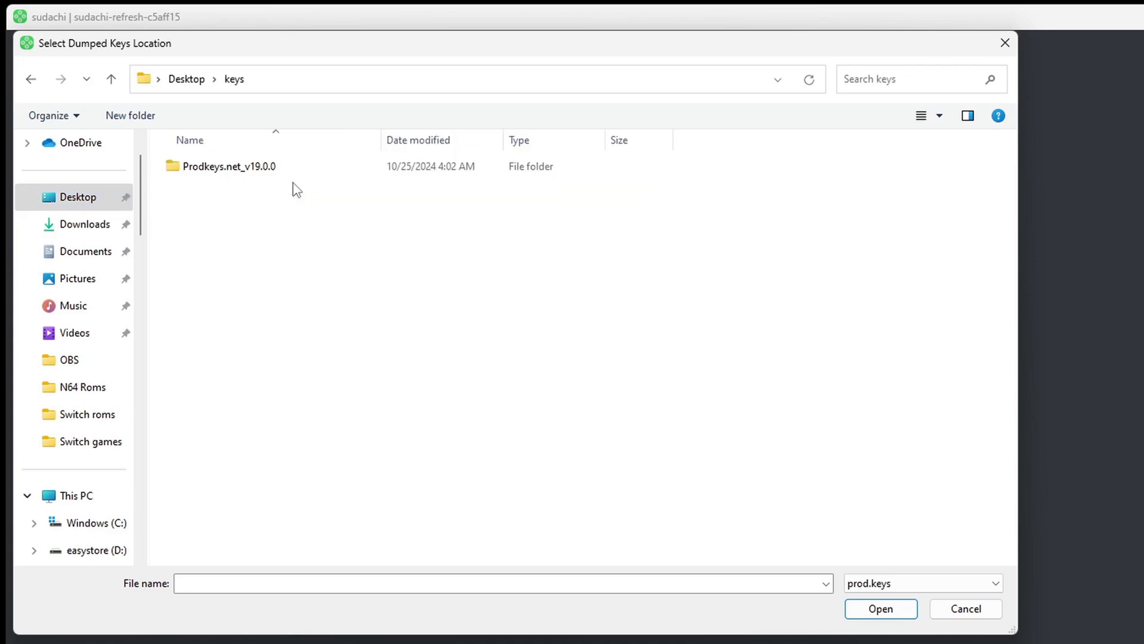
double_click(243, 171)
left_click(215, 168)
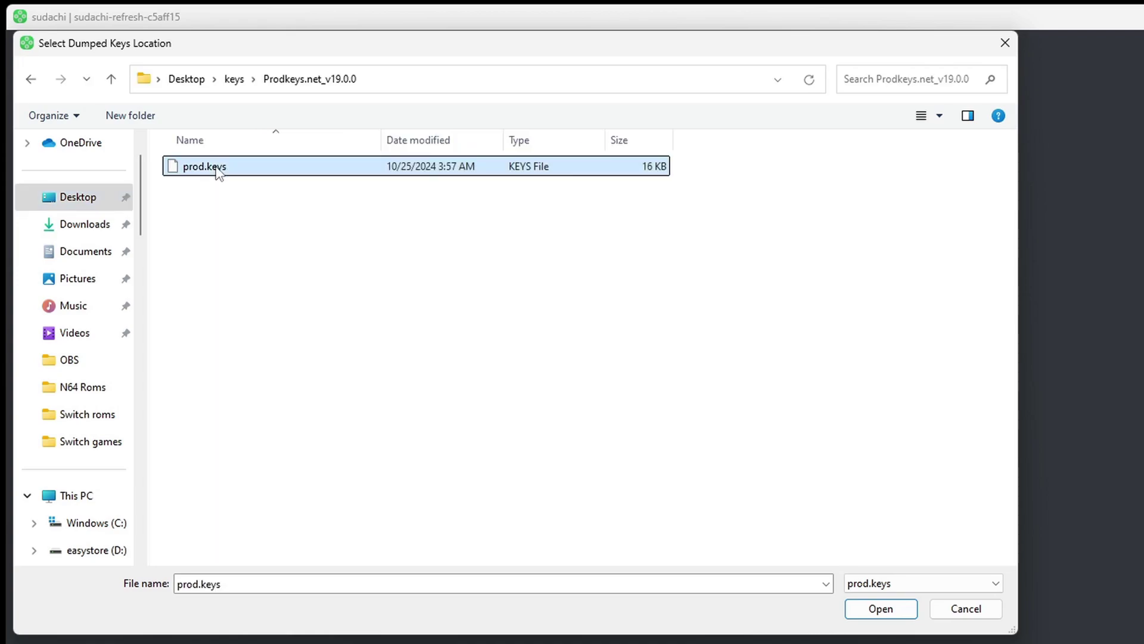
left_click(901, 611)
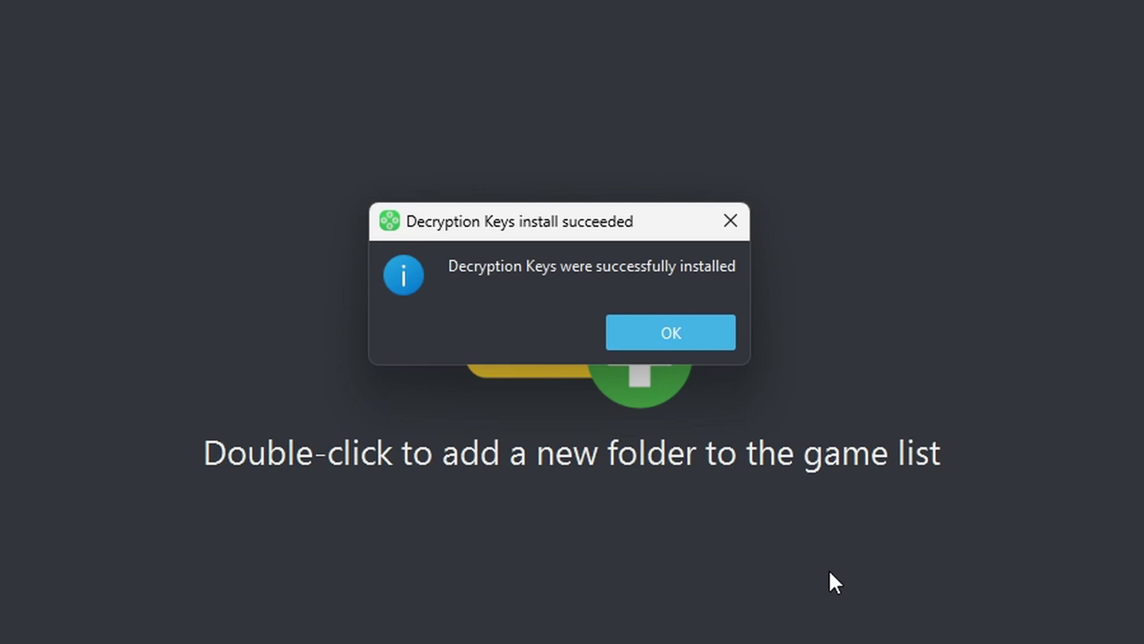
left_click(715, 325)
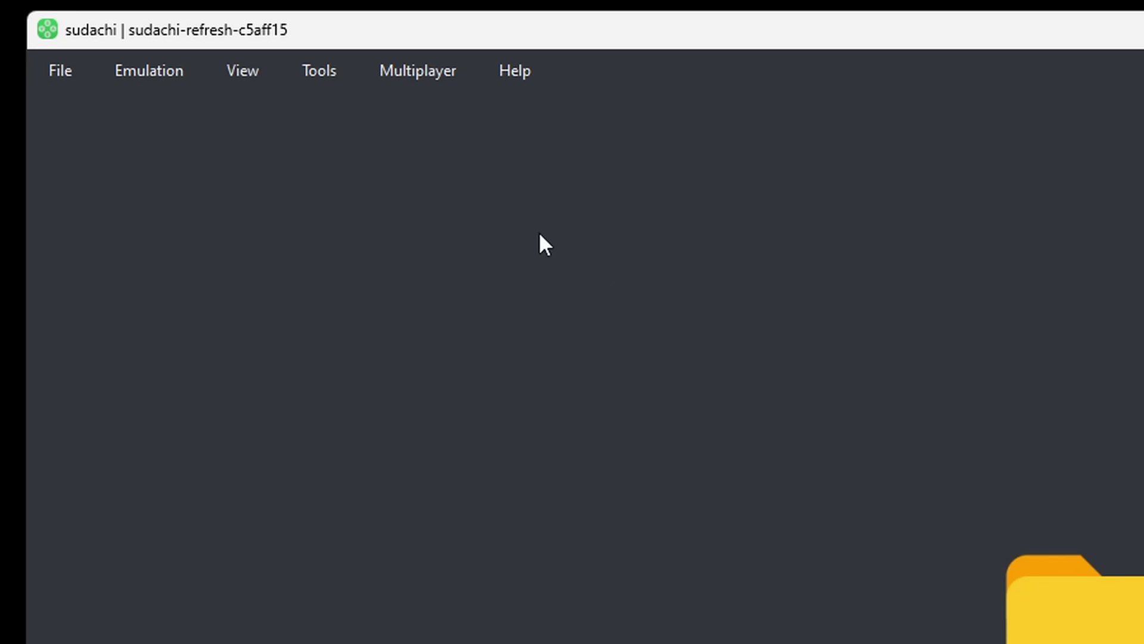
Install the console firmware from the firmware folder on the desktop.
left_click(331, 78)
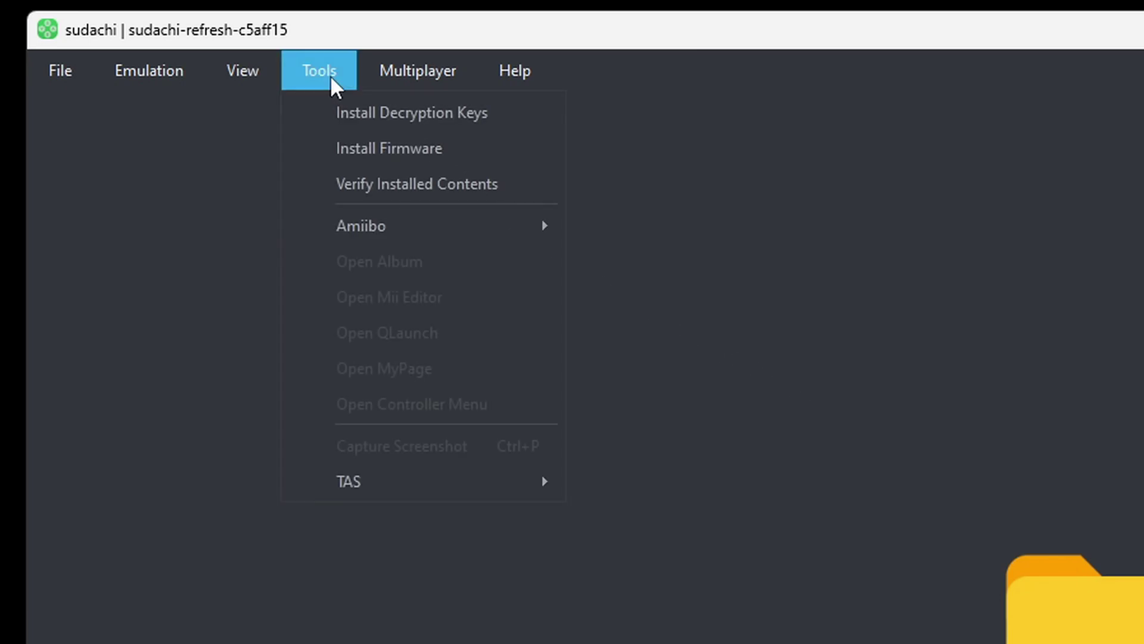
left_click(336, 152)
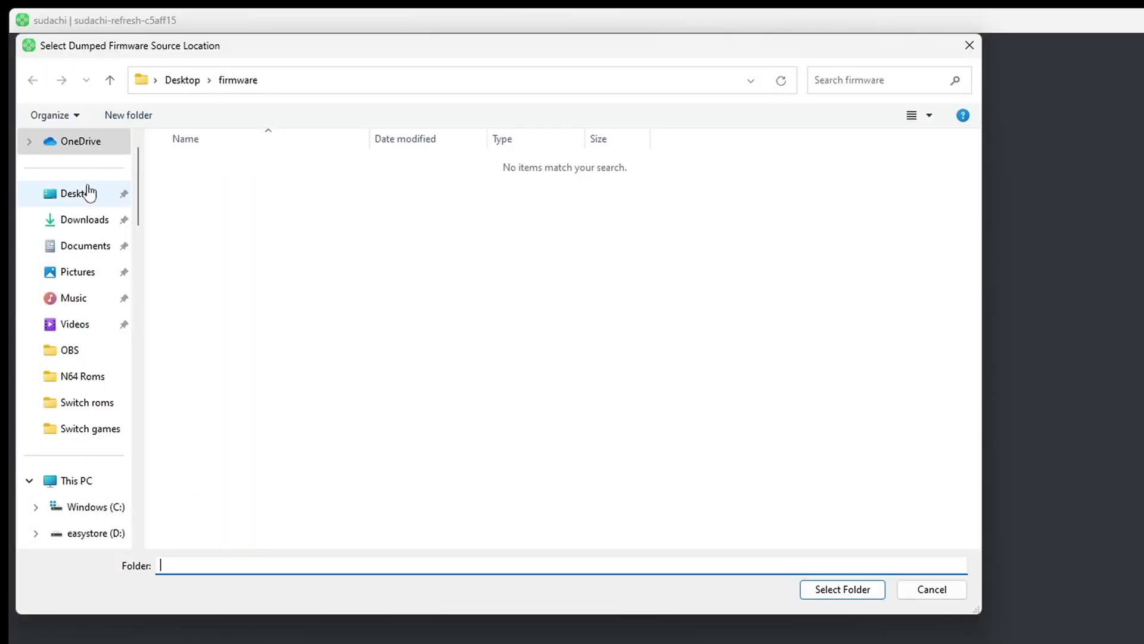
left_click(85, 200)
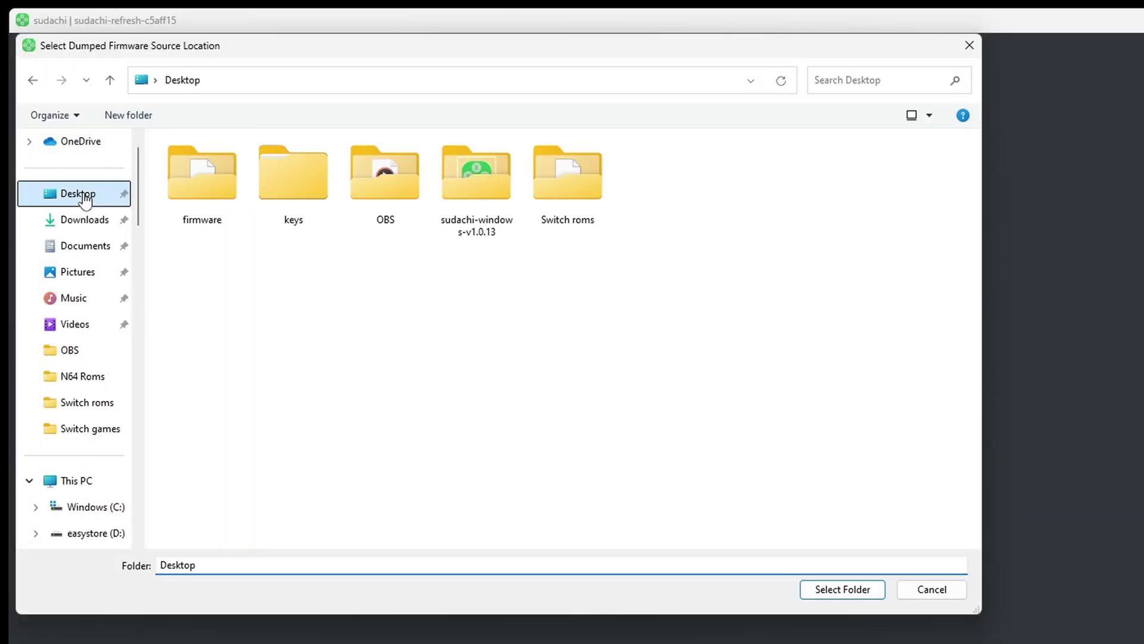
double_click(216, 178)
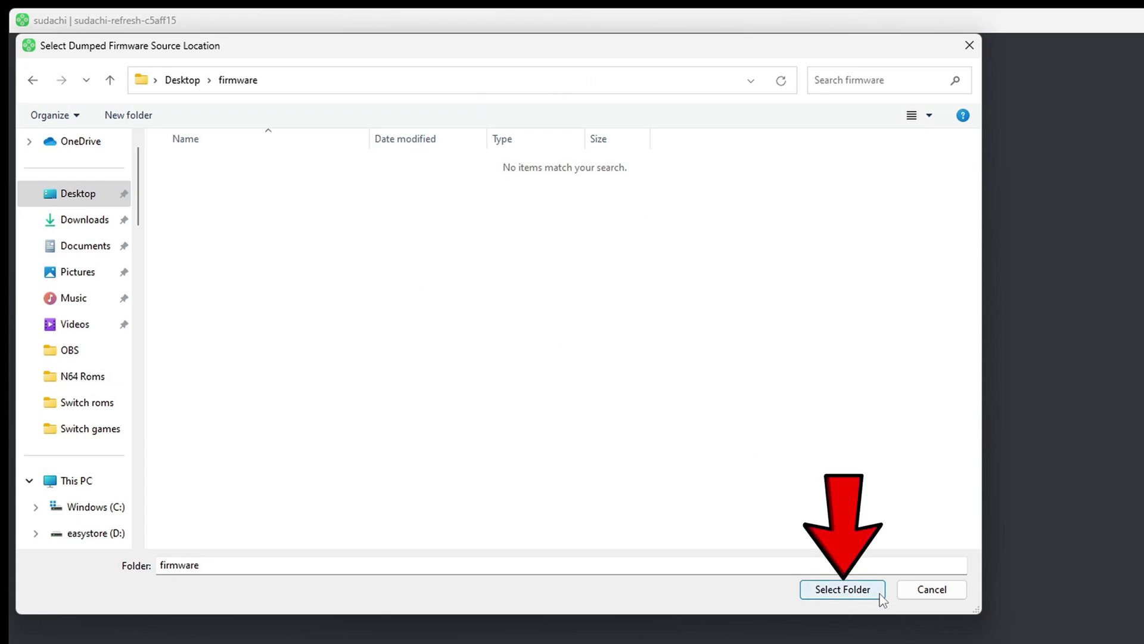
left_click(851, 589)
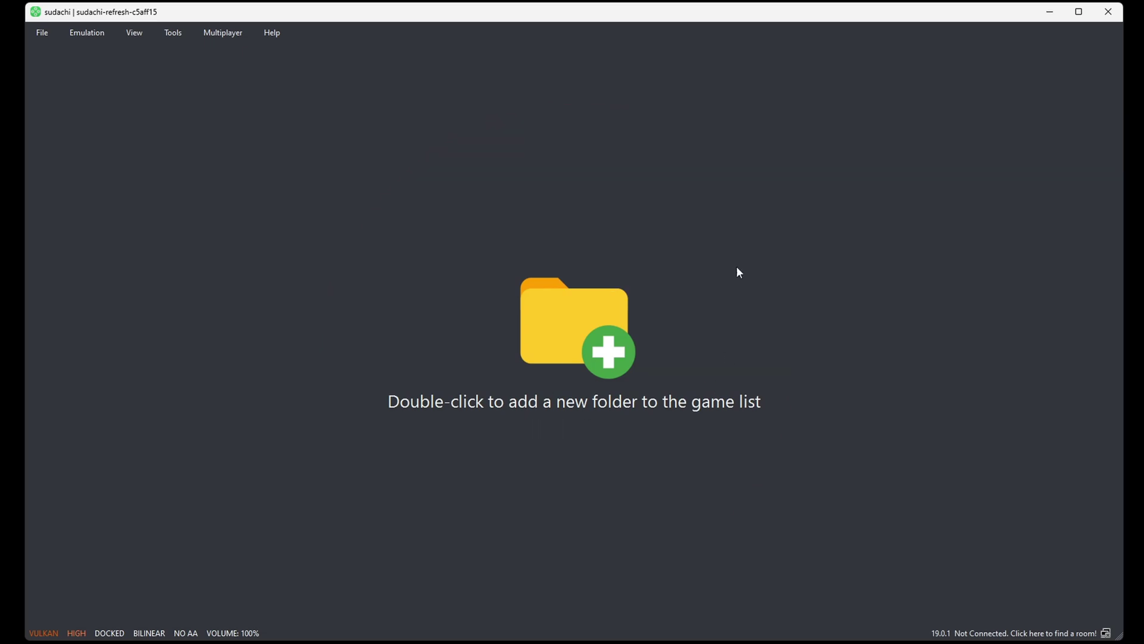
Add the desktop's Switch roms folder to the game list as a game directory.
double_click(591, 346)
left_click(80, 150)
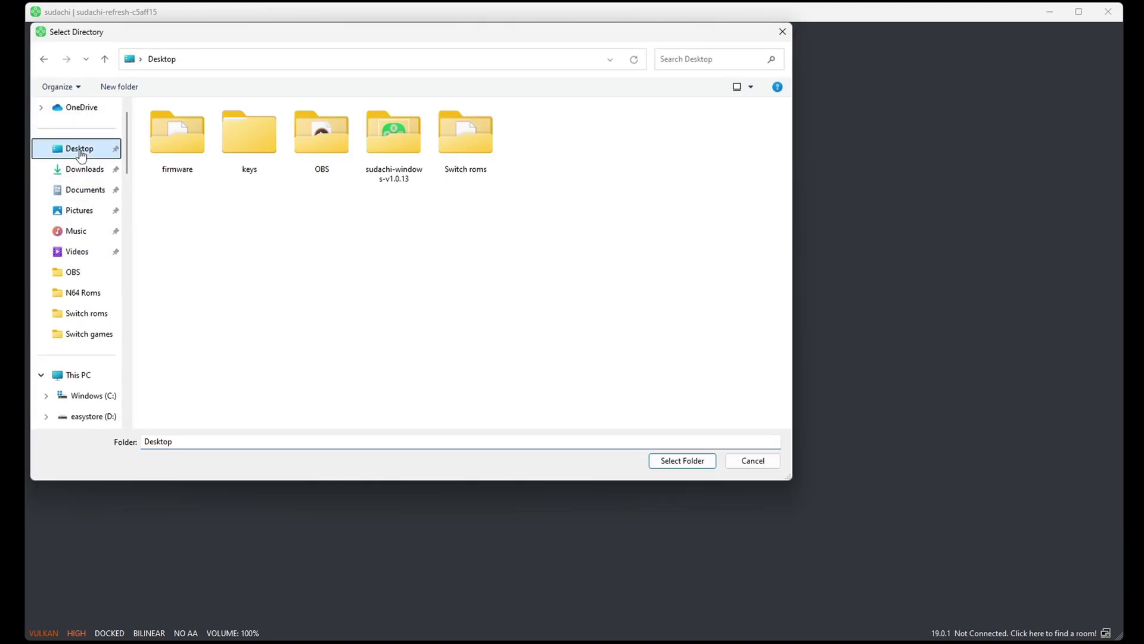
double_click(459, 138)
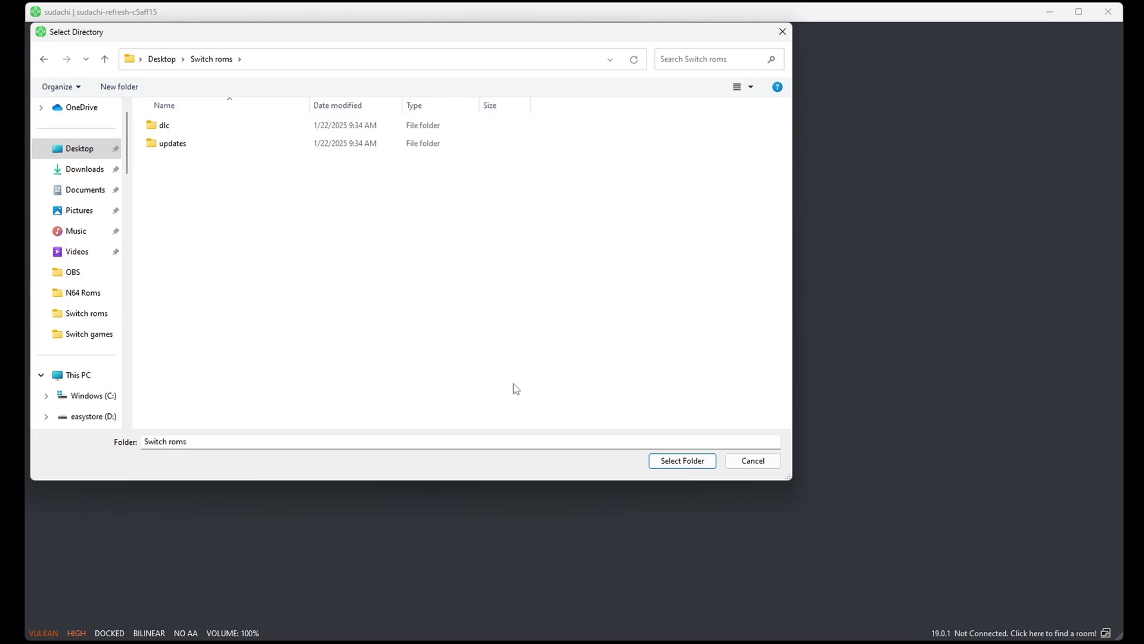
left_click(683, 461)
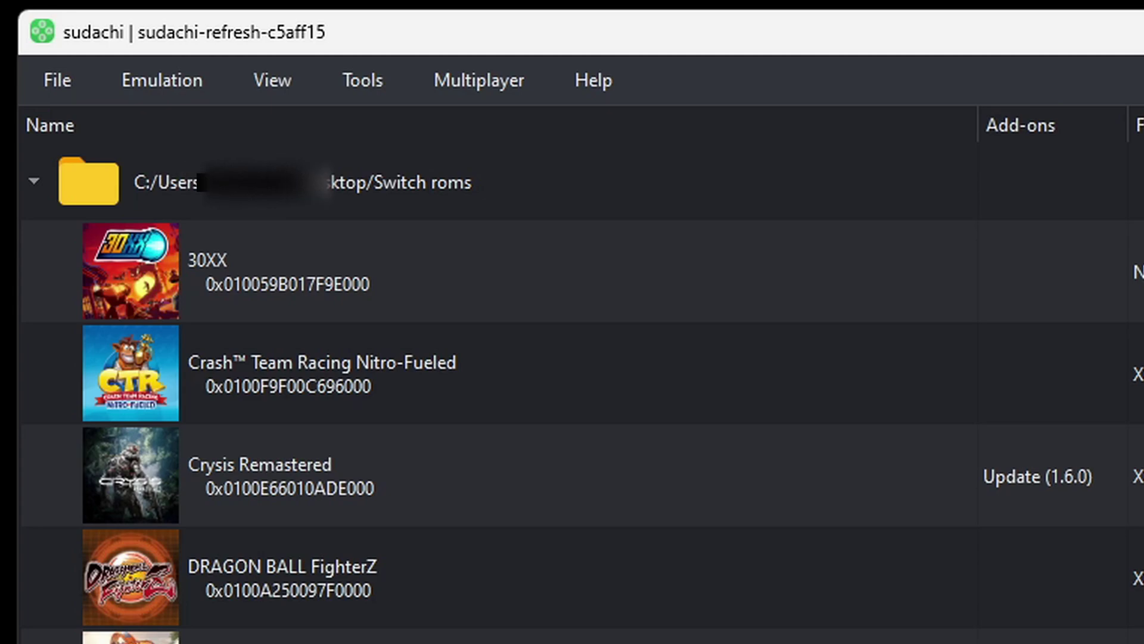
Start installing files to NAND and open the Super Smash Bros. Ultimate [99DLC][US] NSP folder inside the desktop's Switch roms/dlc folder.
left_click(45, 82)
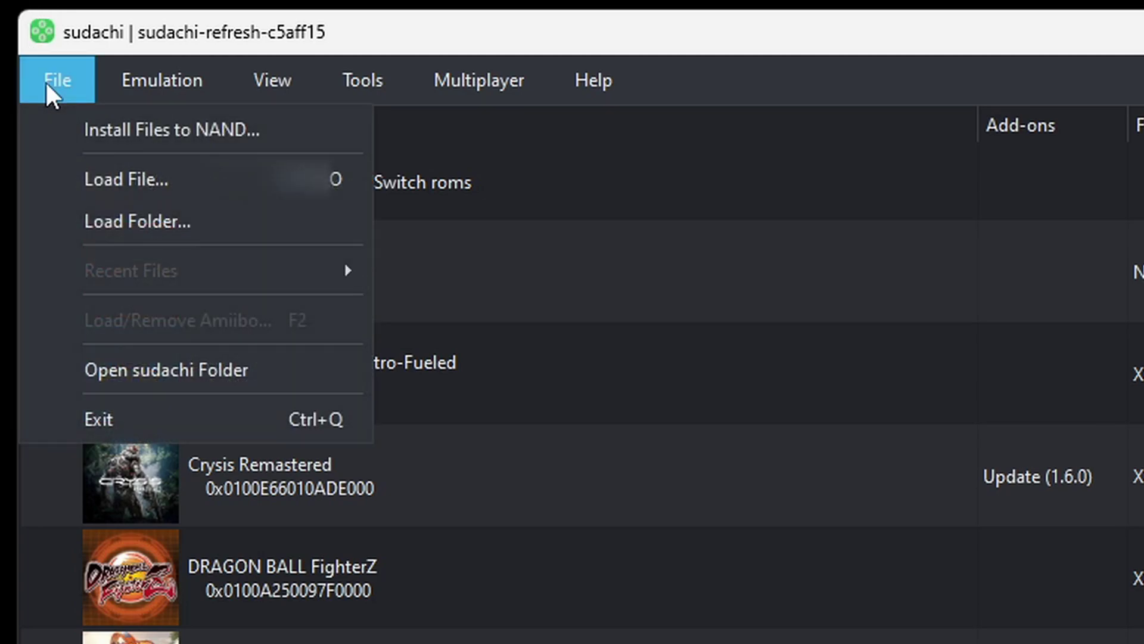
left_click(277, 131)
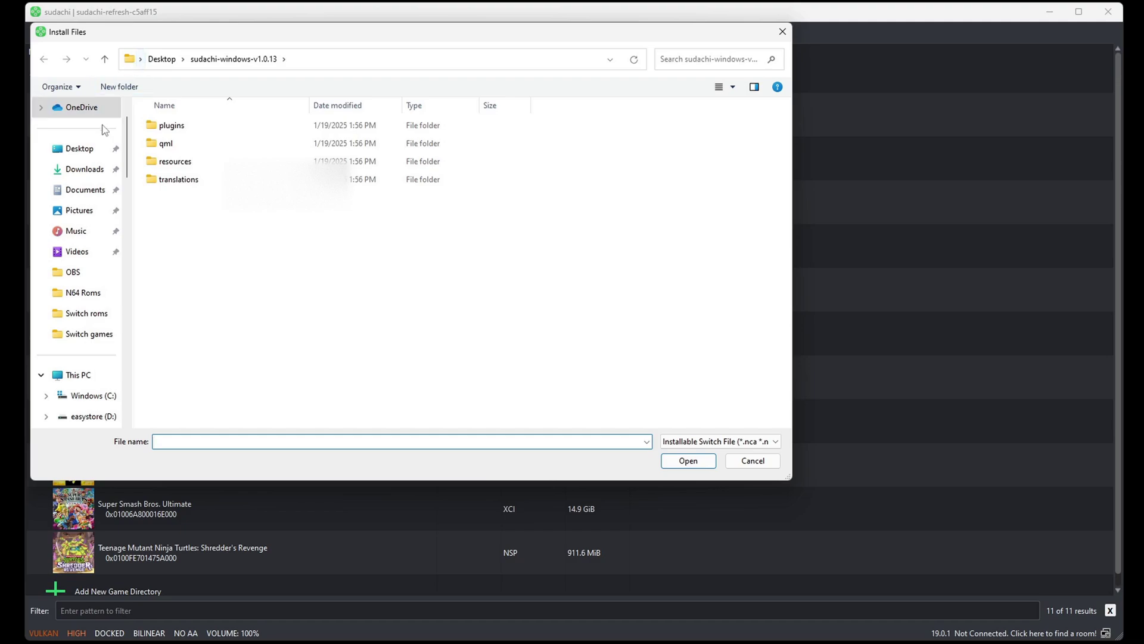
left_click(76, 150)
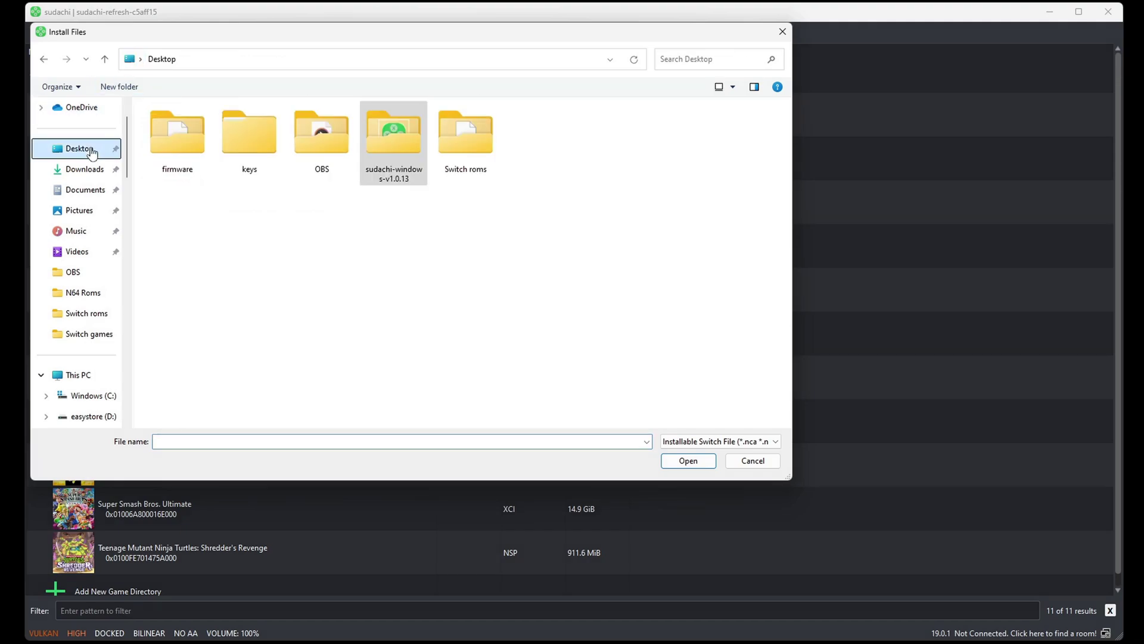
double_click(469, 143)
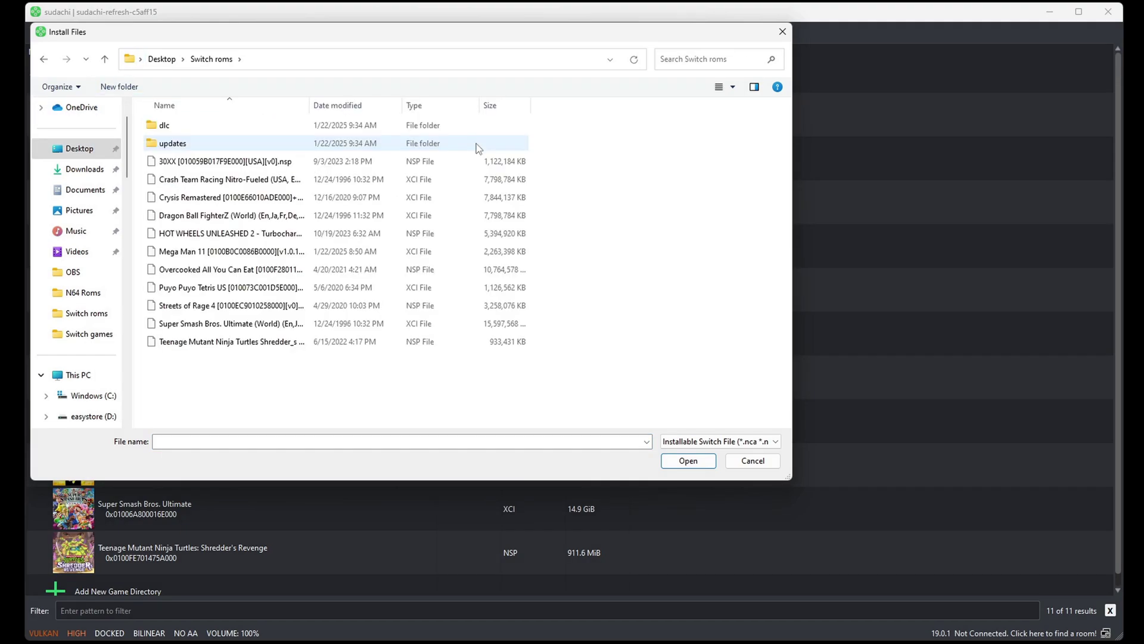
double_click(179, 123)
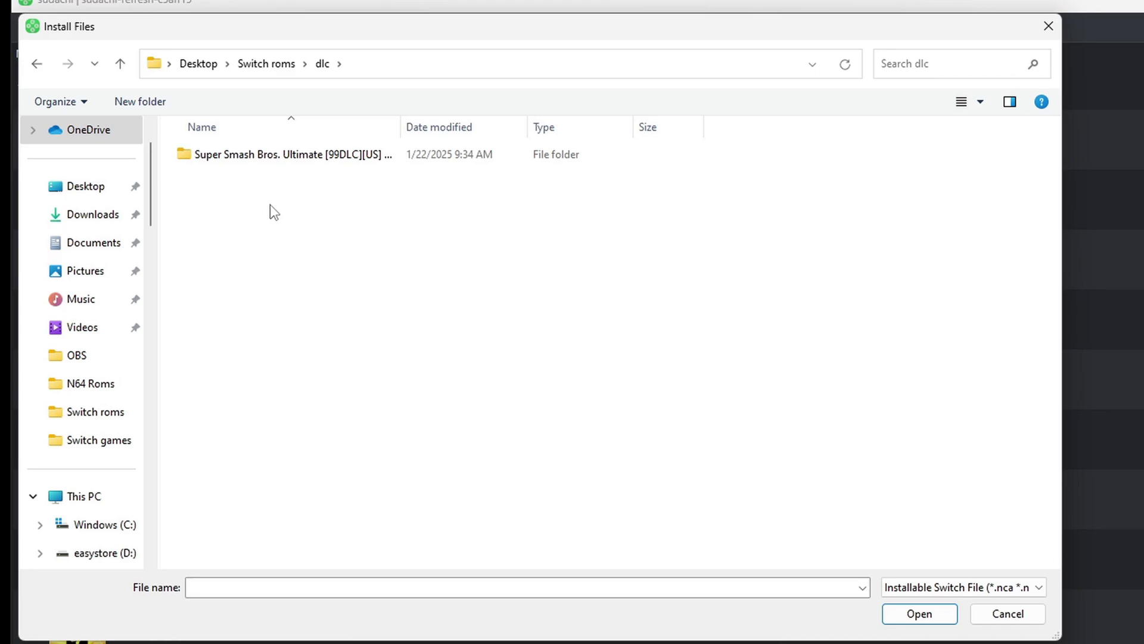
double_click(256, 156)
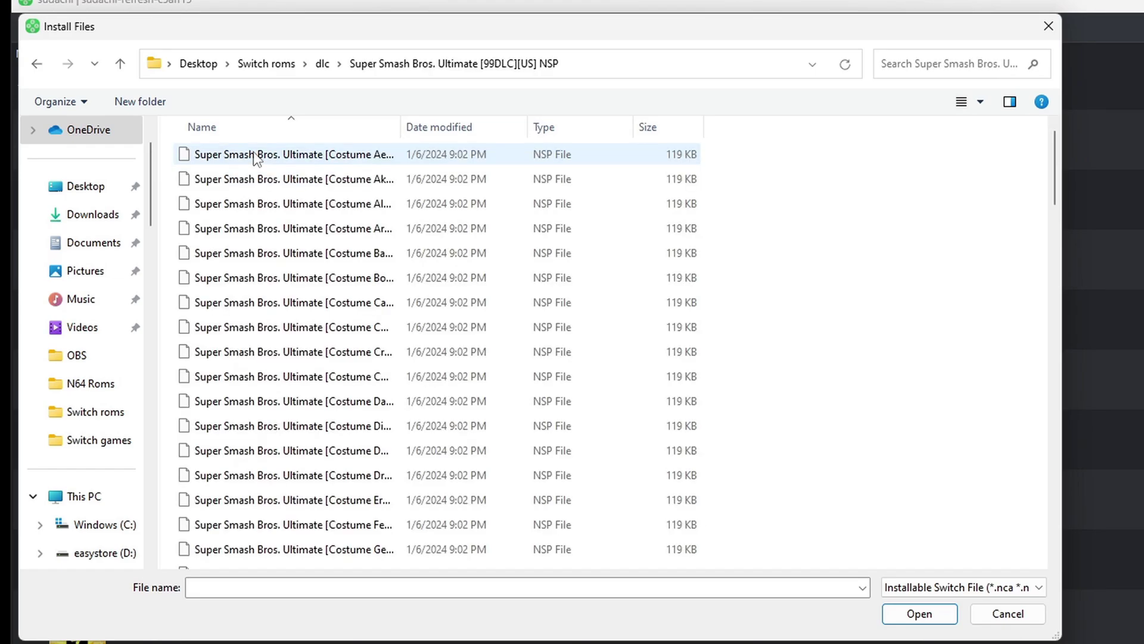
mouse_move(1052, 171)
left_mouse_down()
mouse_move(1071, 526)
mouse_move(1061, 156)
left_mouse_up()
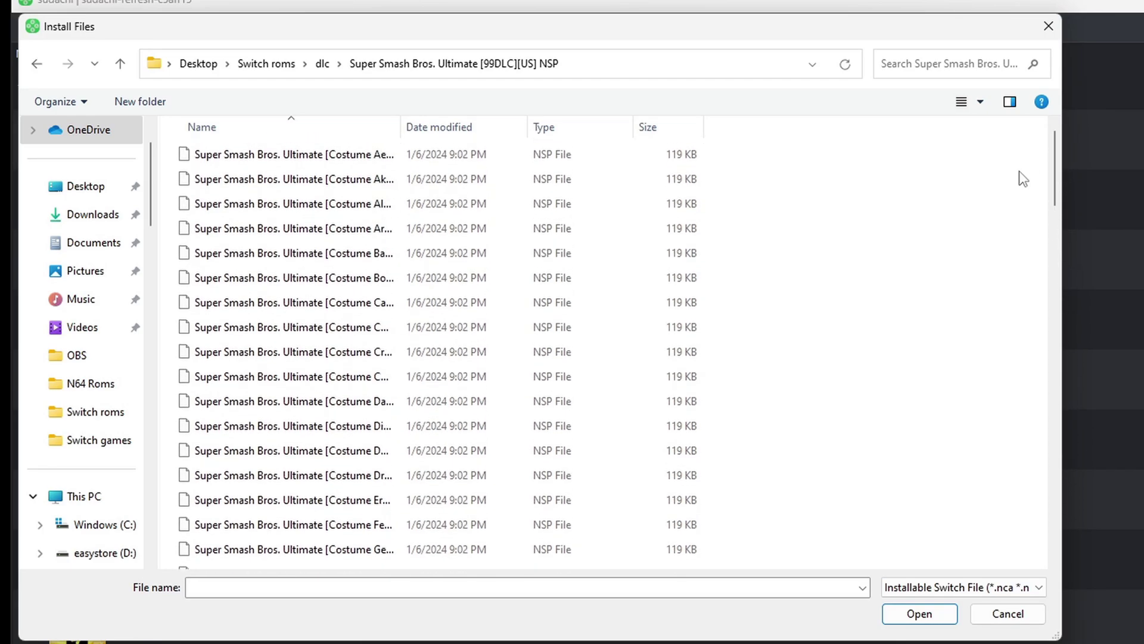
Select all Super Smash Bros. Ultimate DLC files in the folder and install them to NAND.
left_click(395, 153)
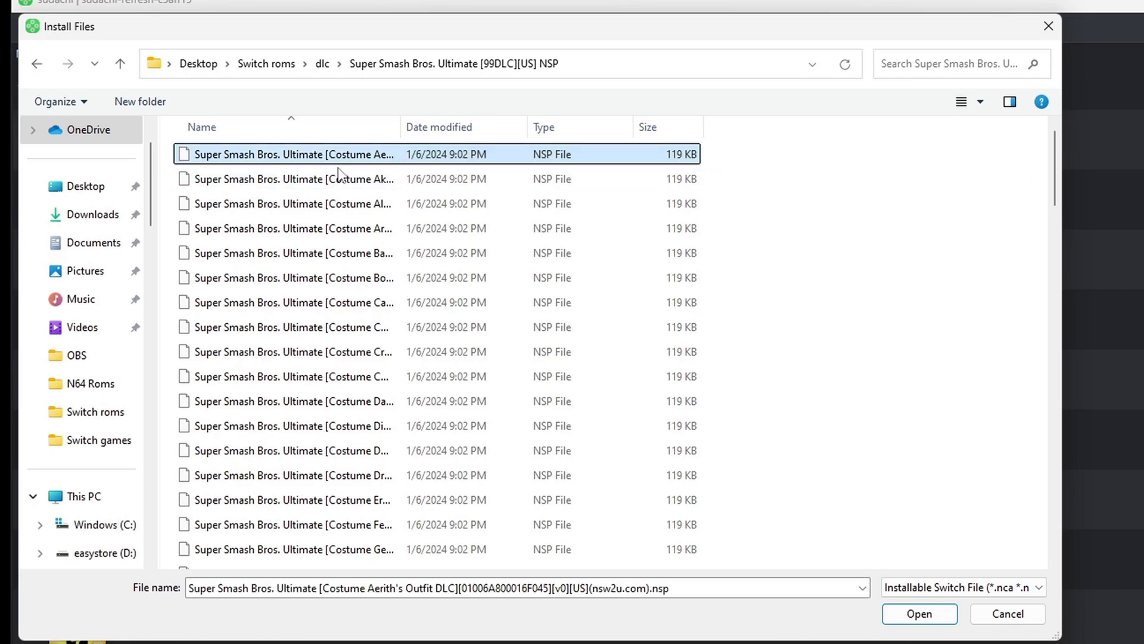
left_click_drag(167, 146, 793, 572)
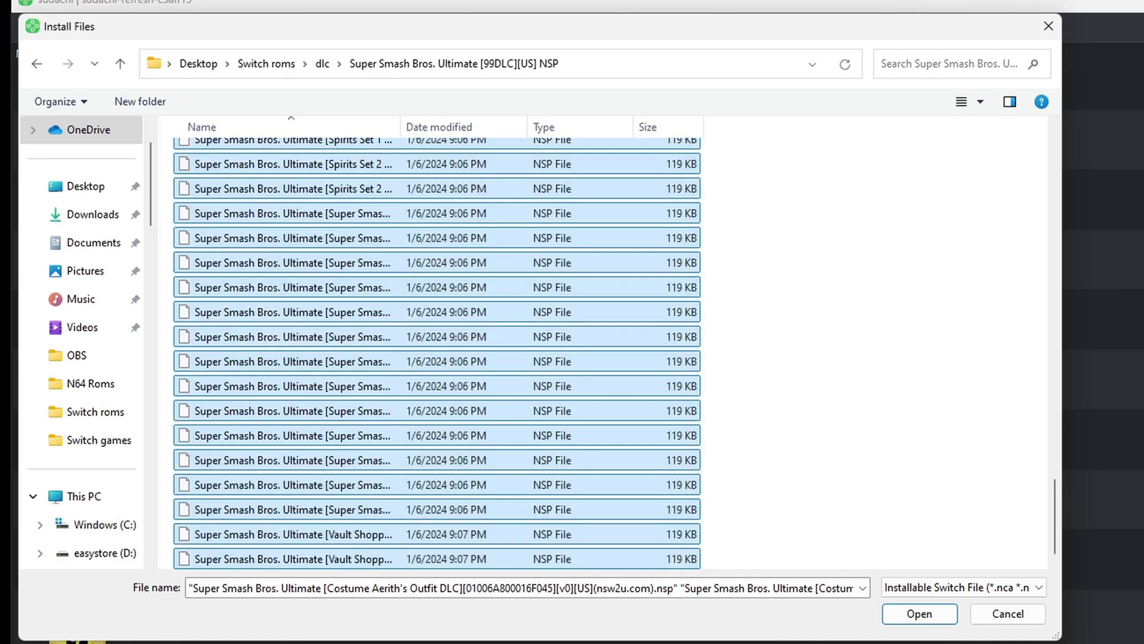
left_click(928, 612)
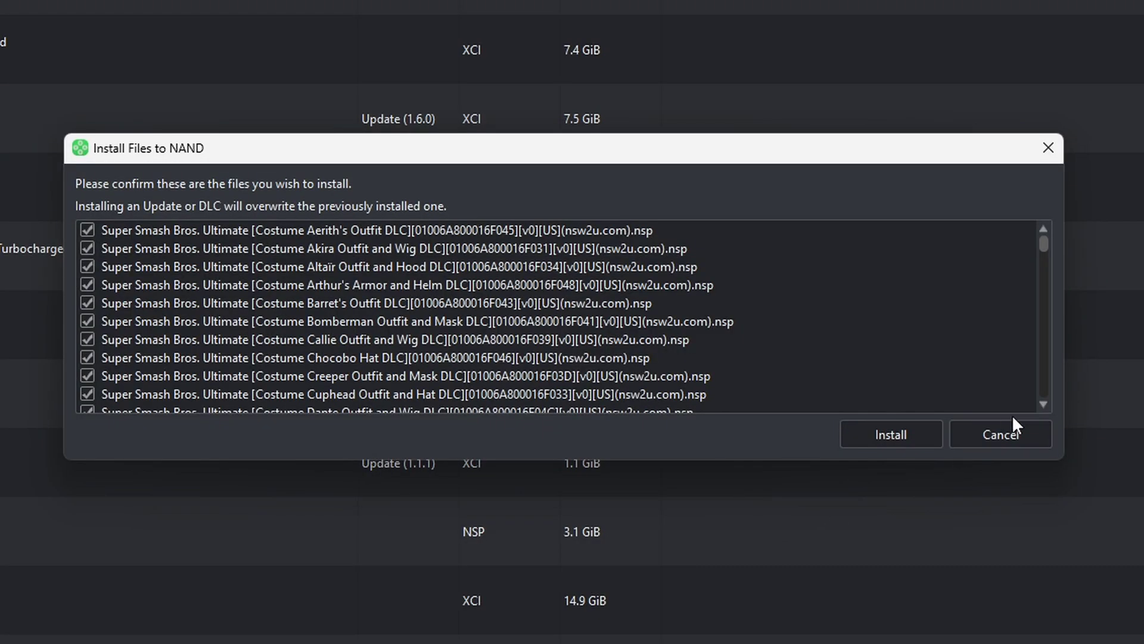
left_click_drag(1042, 403, 1043, 403)
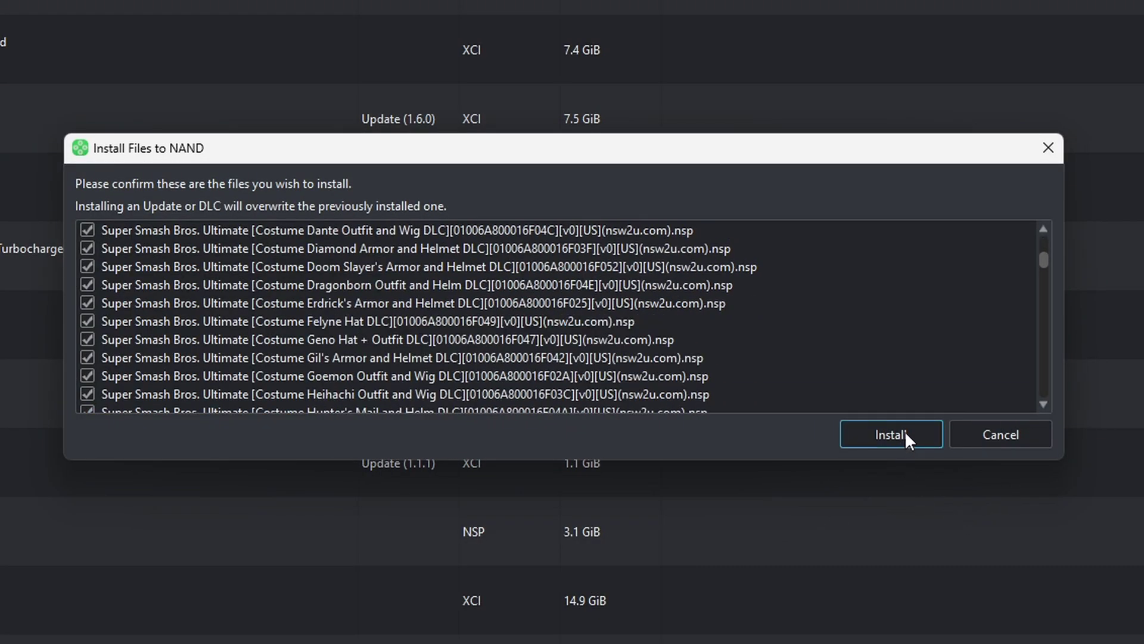
left_click(843, 438)
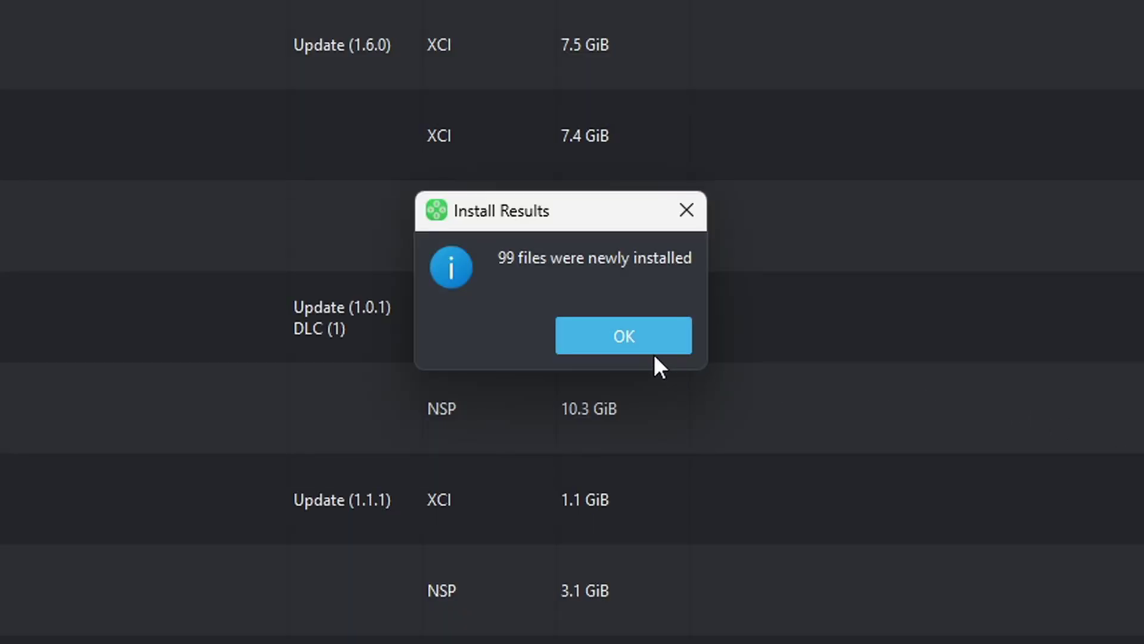
left_click(631, 335)
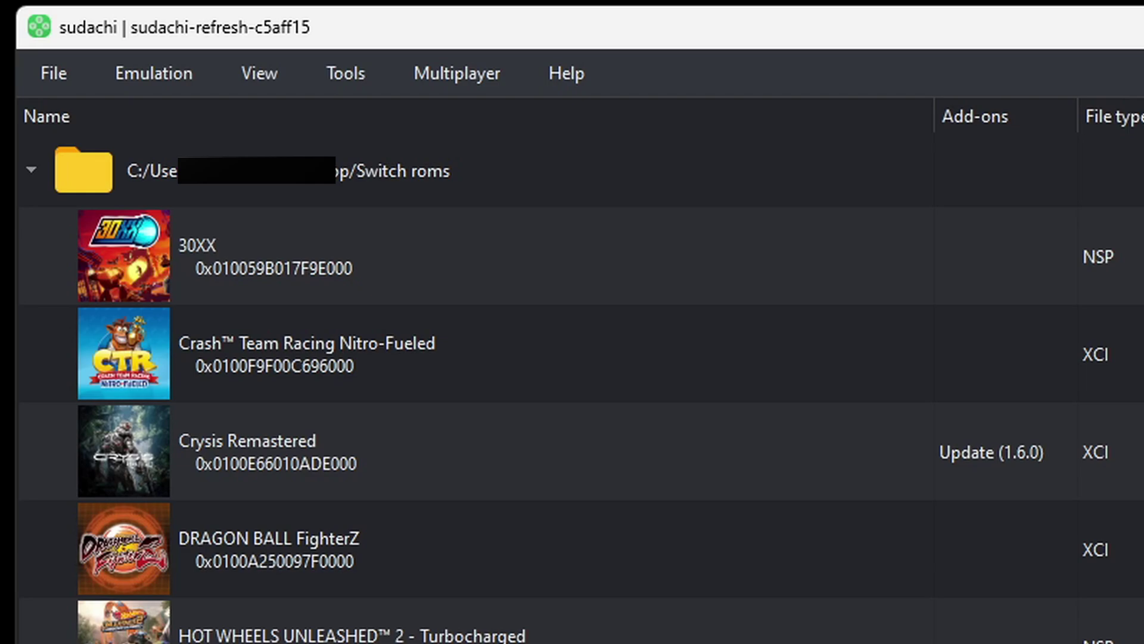
Open the emulator configuration and view its hotkey bindings.
left_click(163, 72)
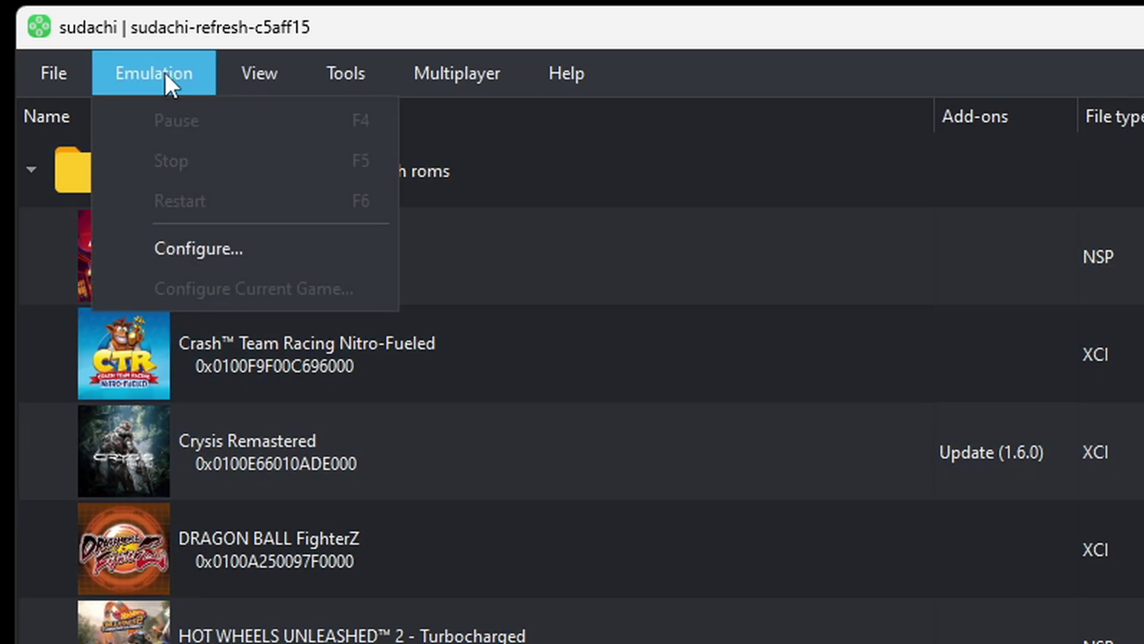
left_click(199, 248)
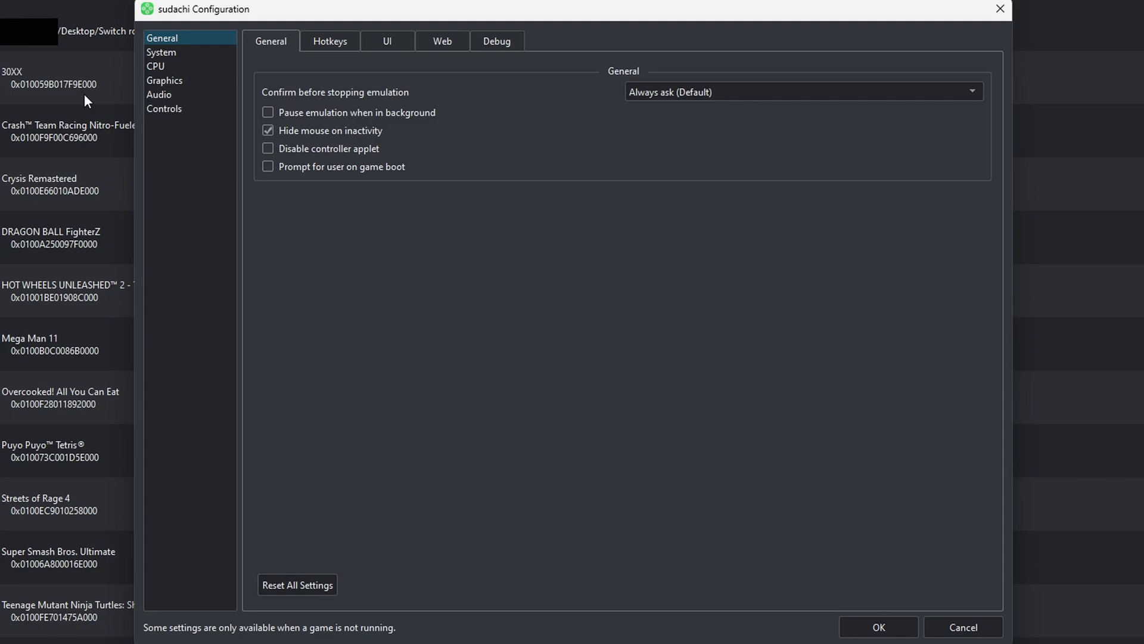
left_click(346, 40)
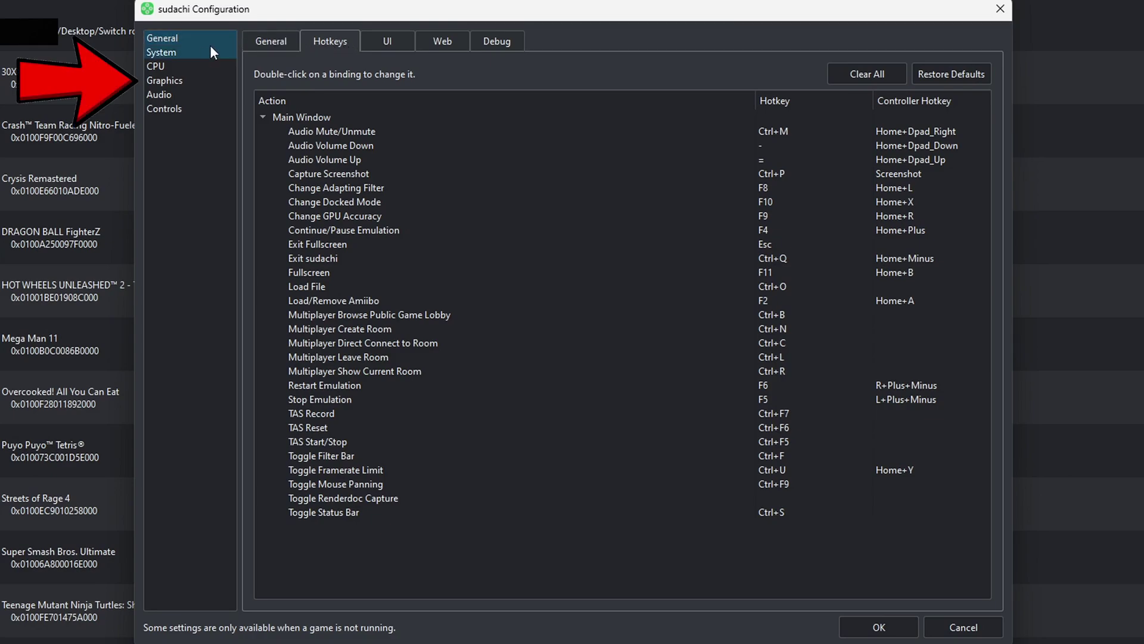
Check the API and device choices in the graphics settings and set the resolution to 2X (1440p/2160p).
left_click(179, 80)
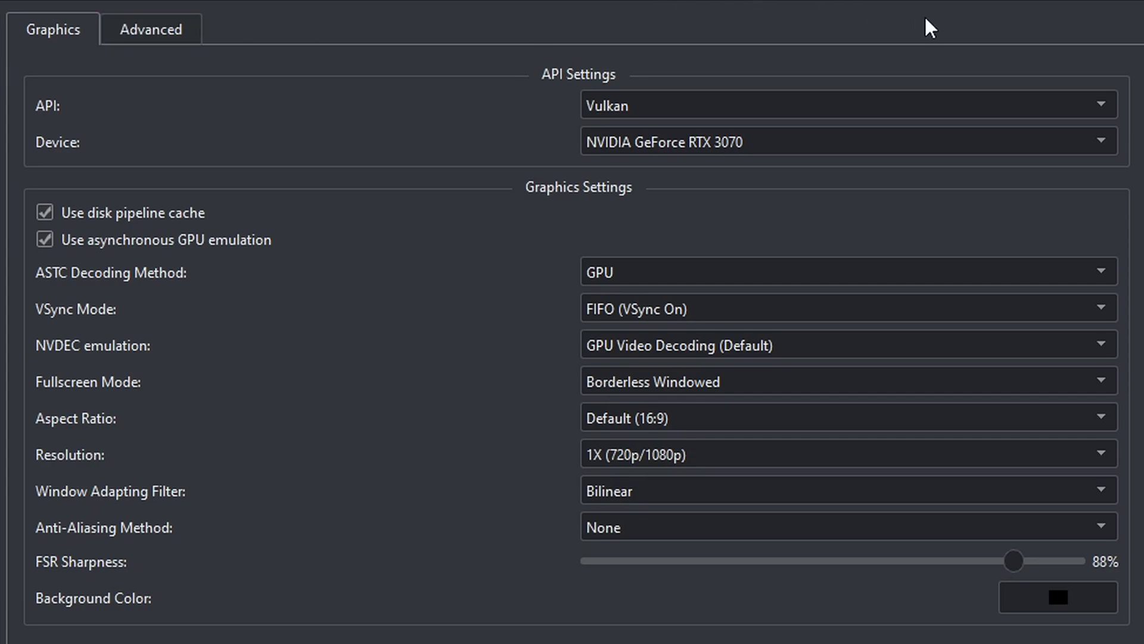
left_click(1104, 110)
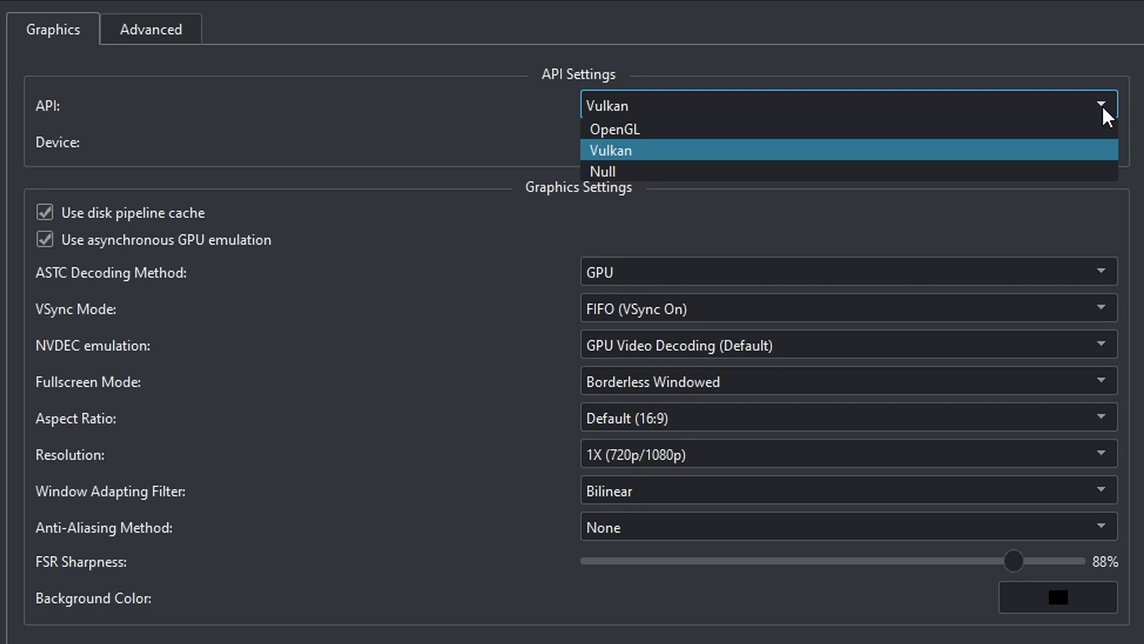
left_click(1132, 33)
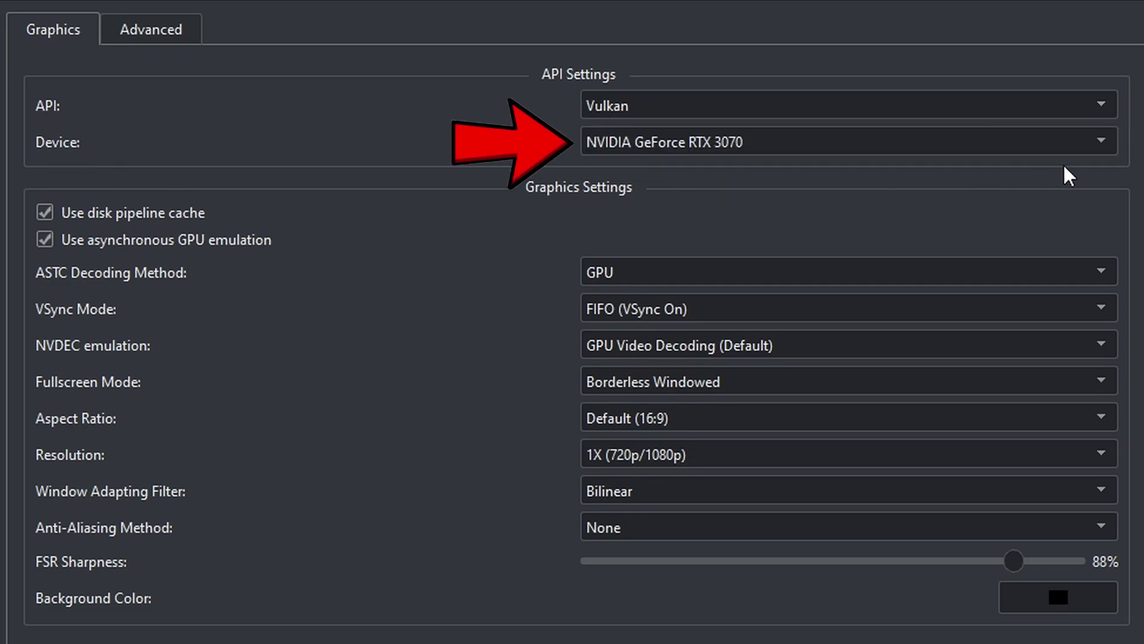
left_click(1104, 143)
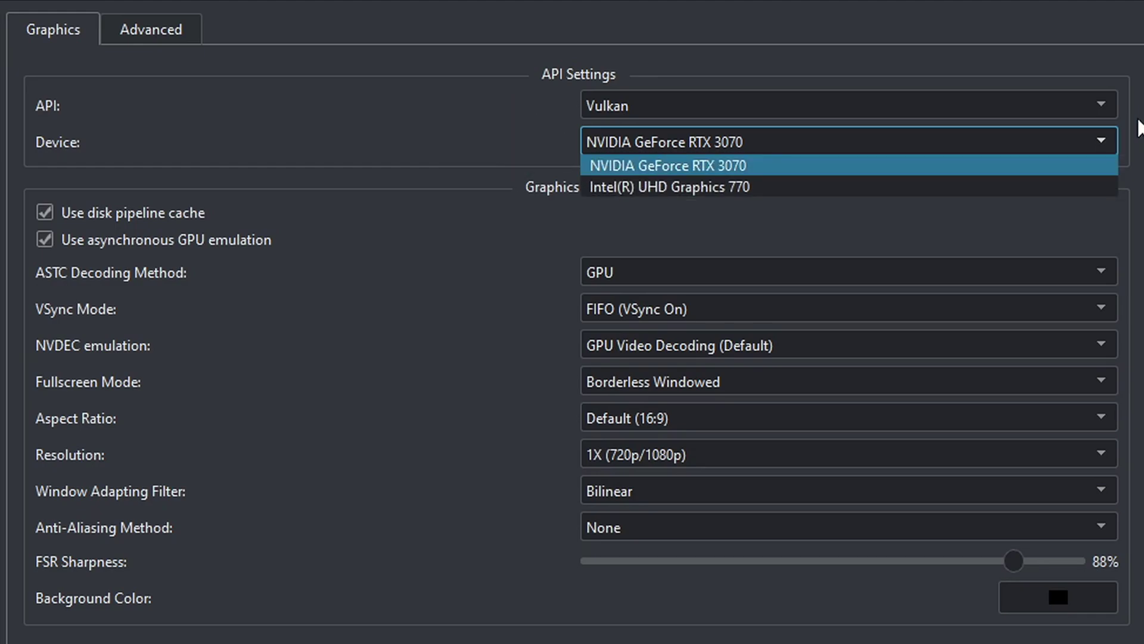
left_click(1138, 99)
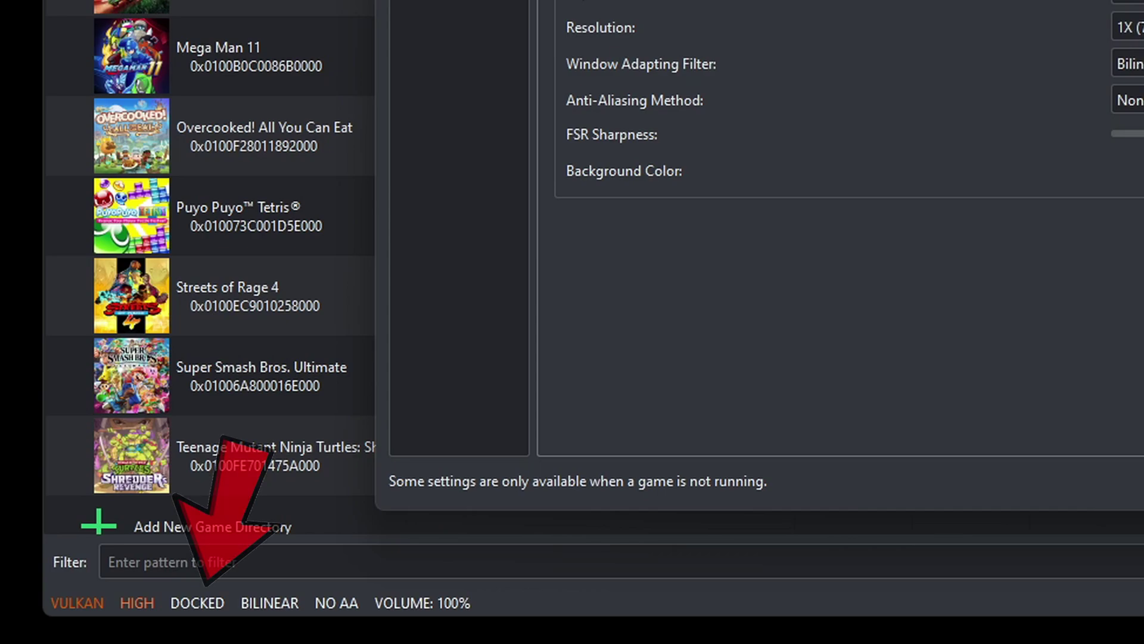
left_click(1129, 27)
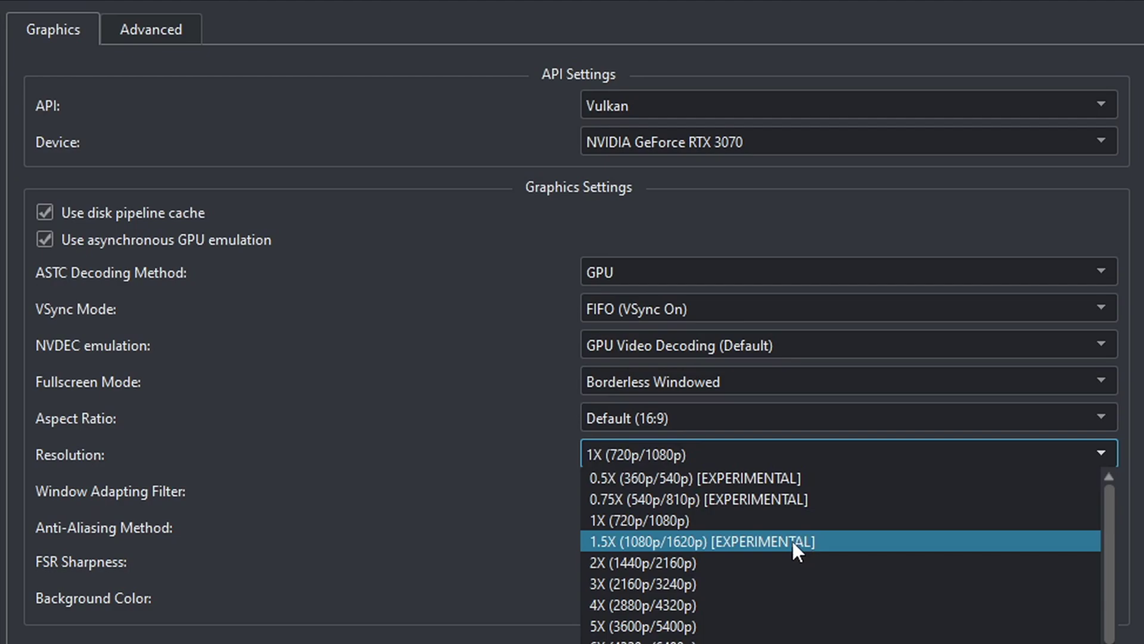
left_click(705, 563)
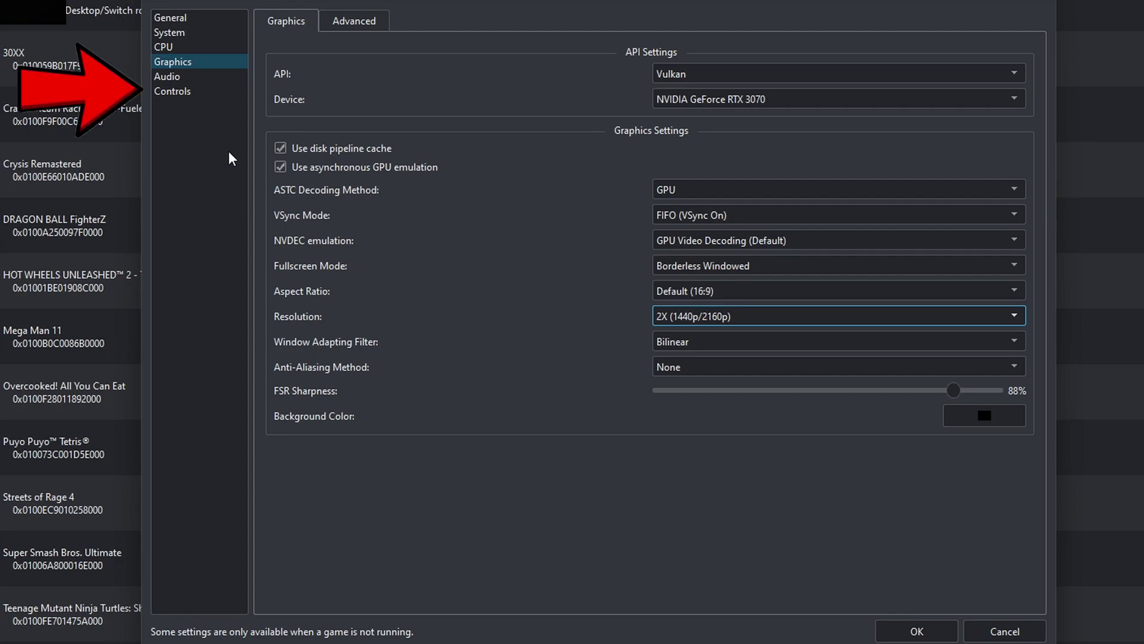
In the controls settings, set Player 1's controller type to Pro Controller and input device to Xbox One Controller 0.
left_click(187, 91)
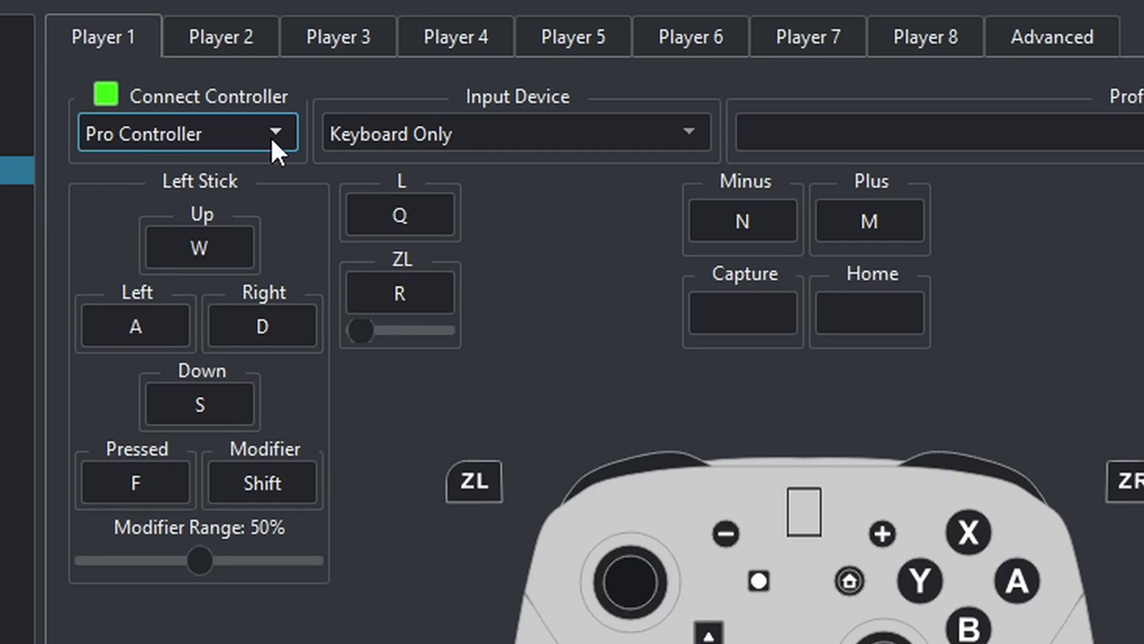
left_click(275, 134)
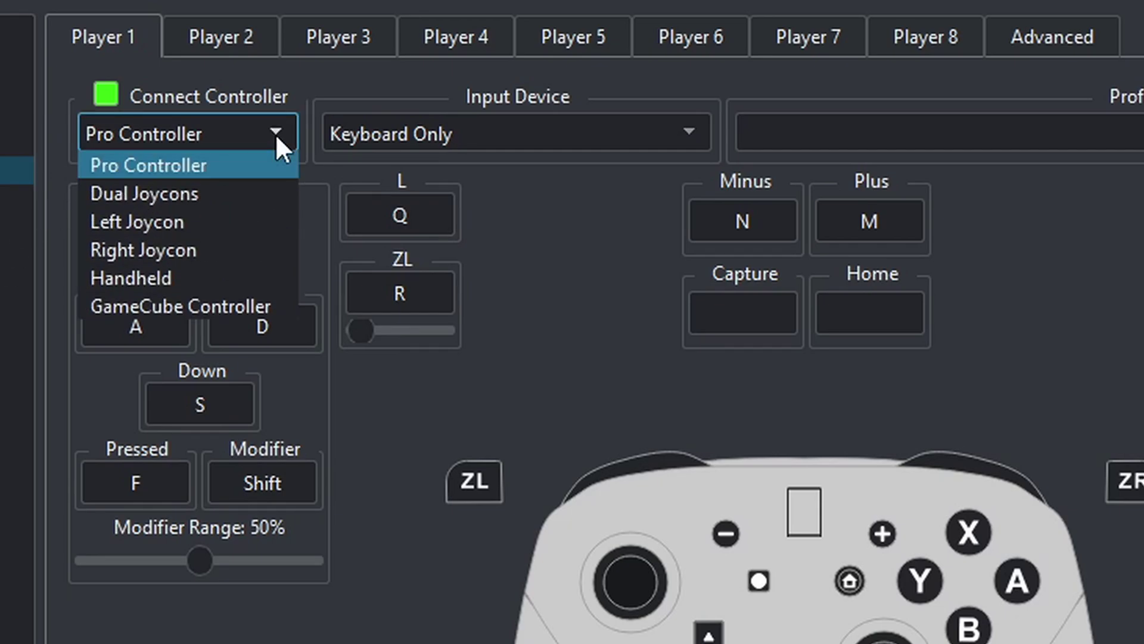
left_click(200, 166)
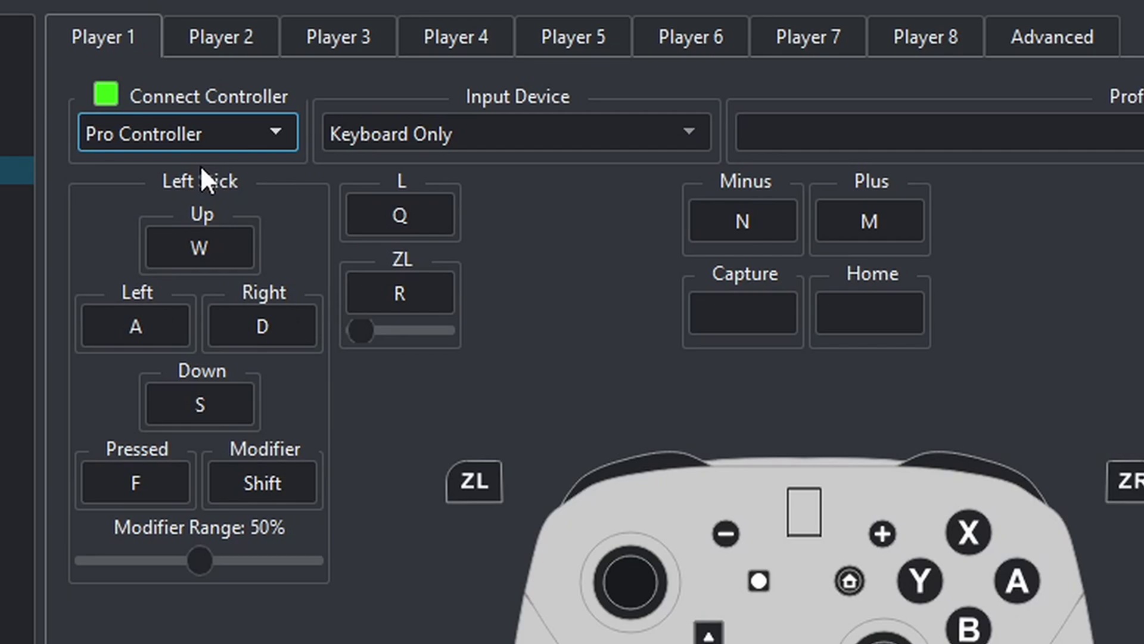
left_click(689, 136)
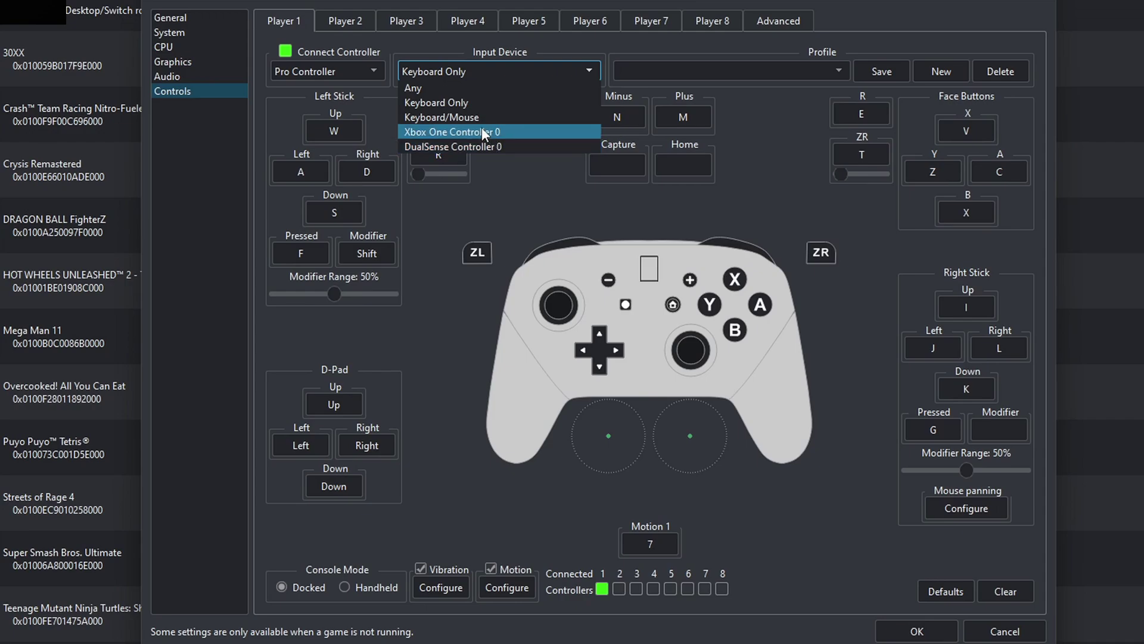
left_click(482, 130)
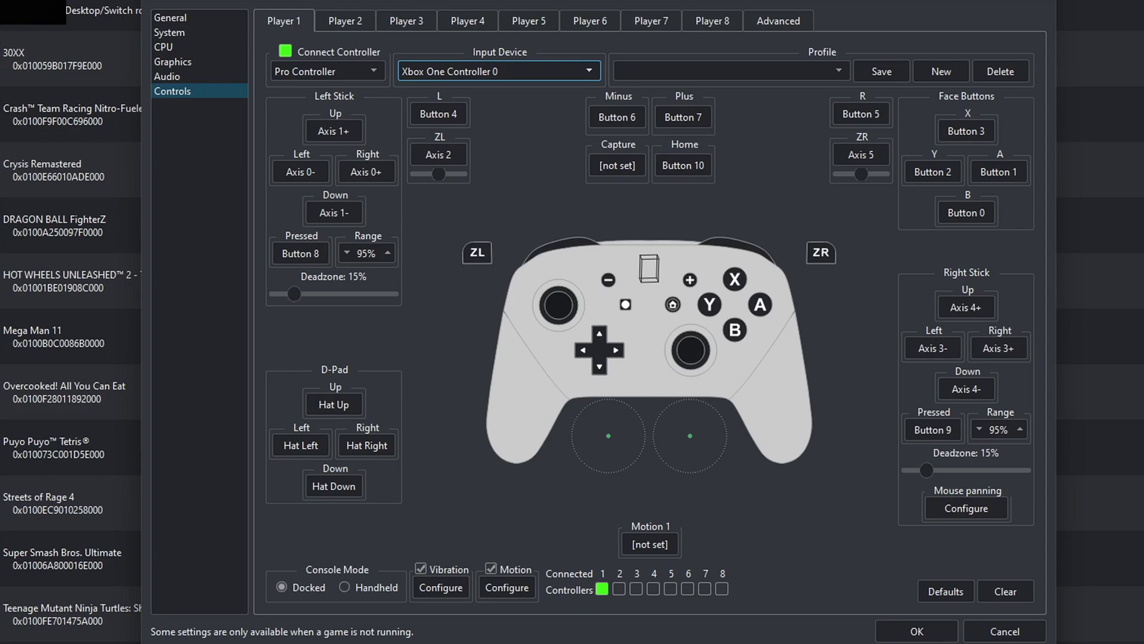
Create a new input profile named P1 for Player 1's controller mapping.
left_click(727, 71)
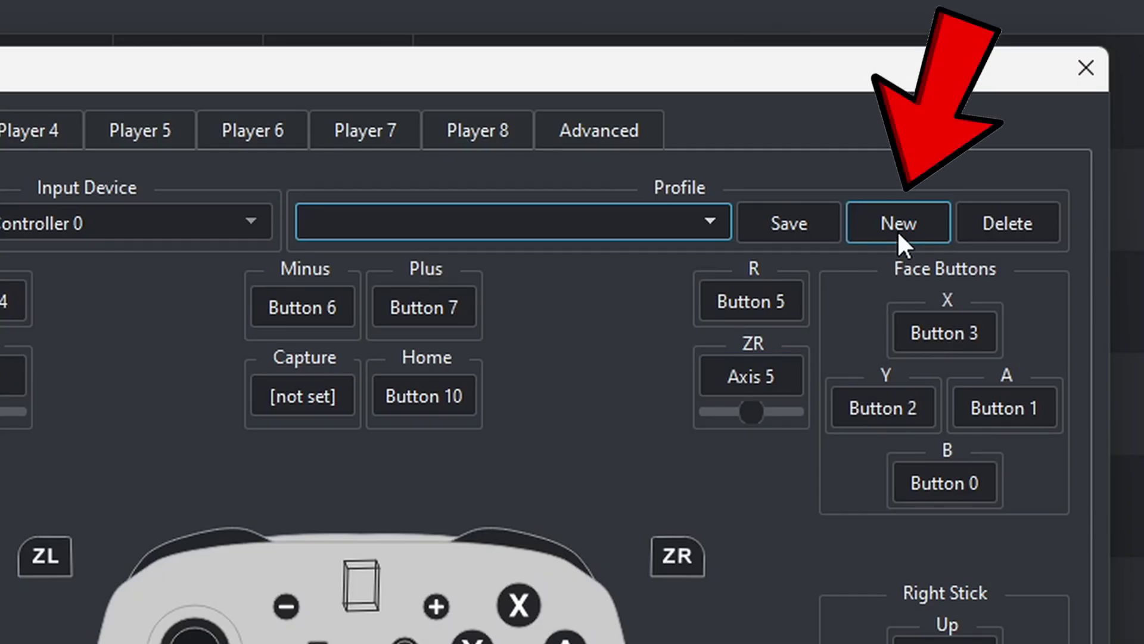
left_click(899, 226)
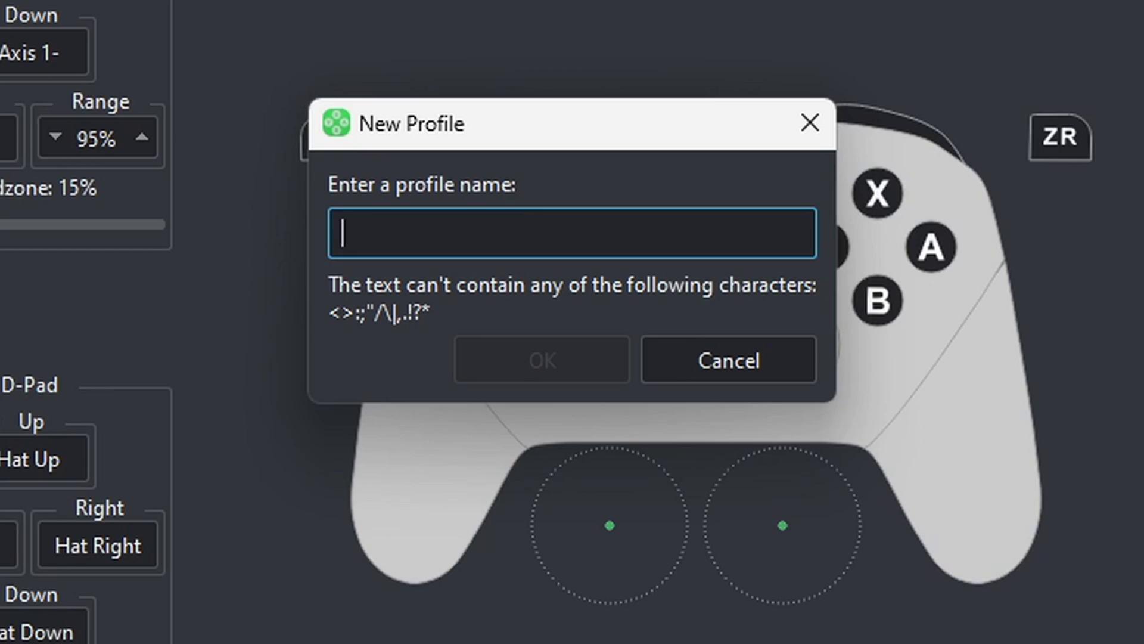
type("P1")
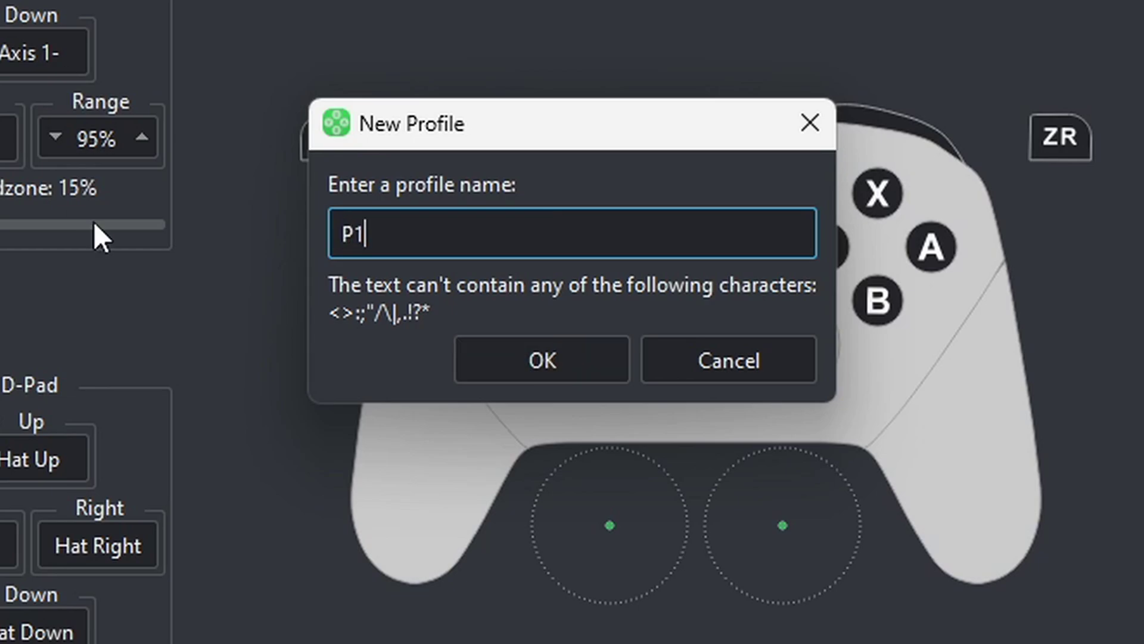
left_click(570, 355)
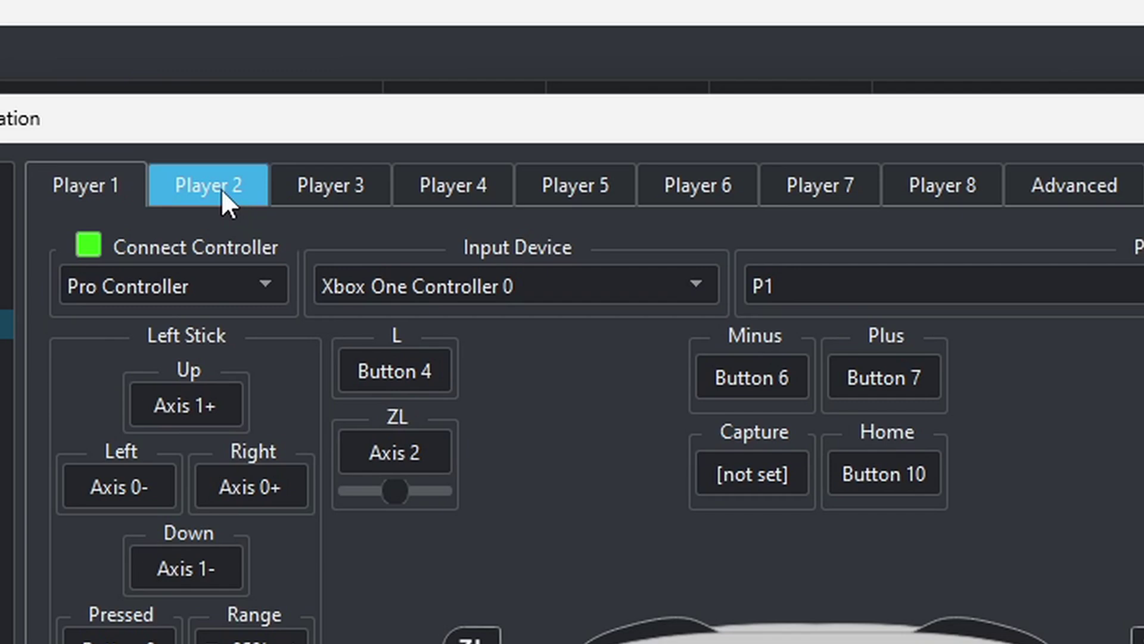
Set Player 2's input device to DualSense Controller 0.
left_click(221, 189)
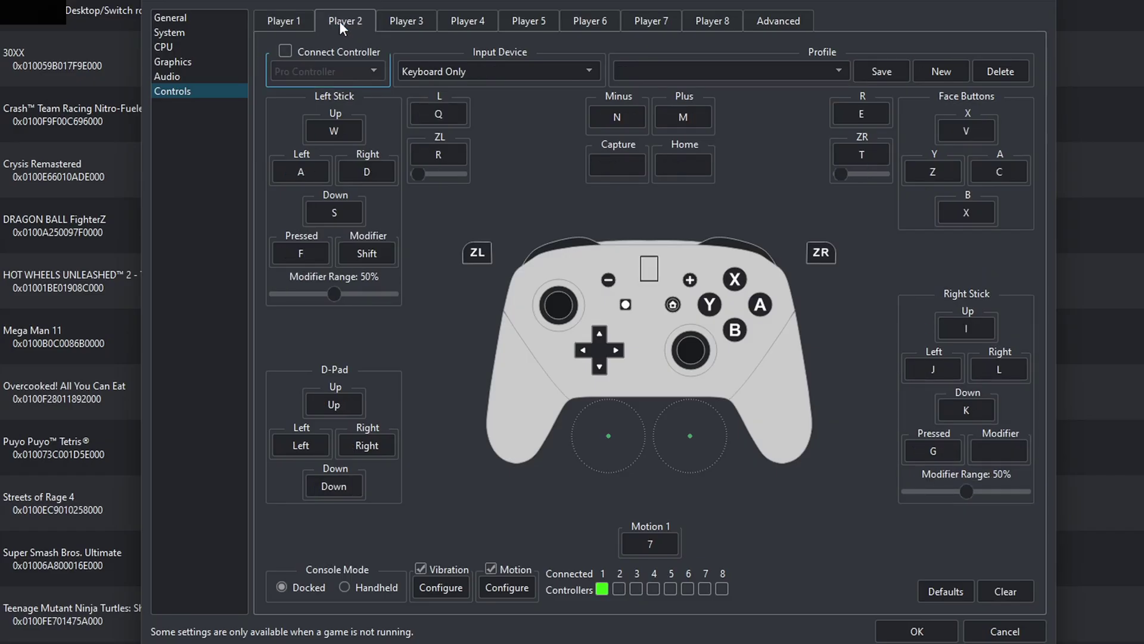
left_click(588, 71)
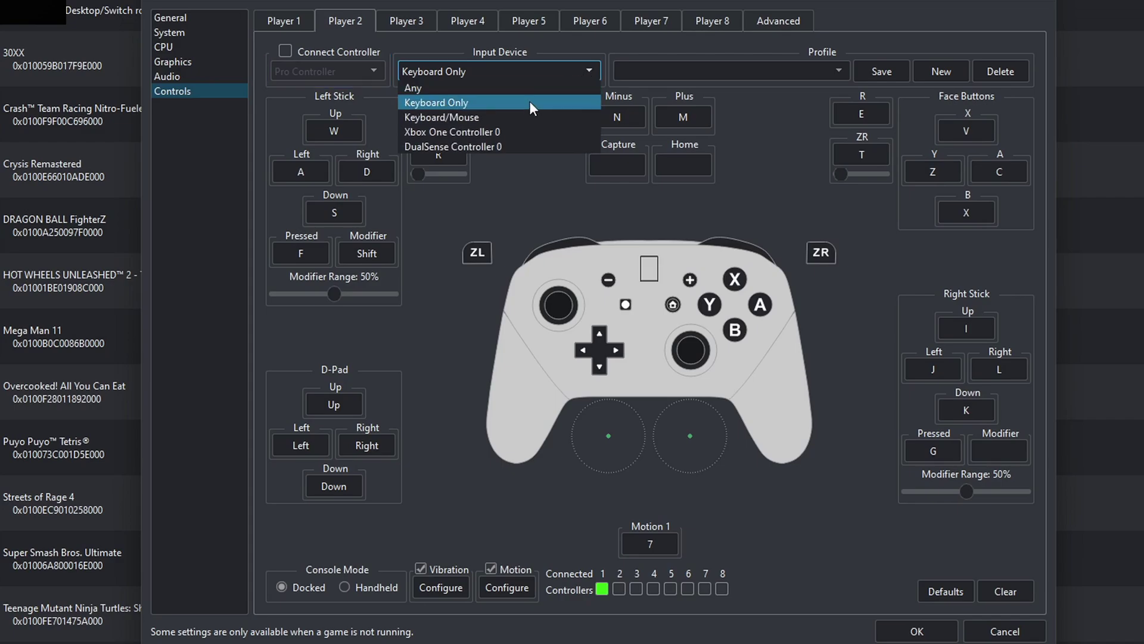
left_click(503, 146)
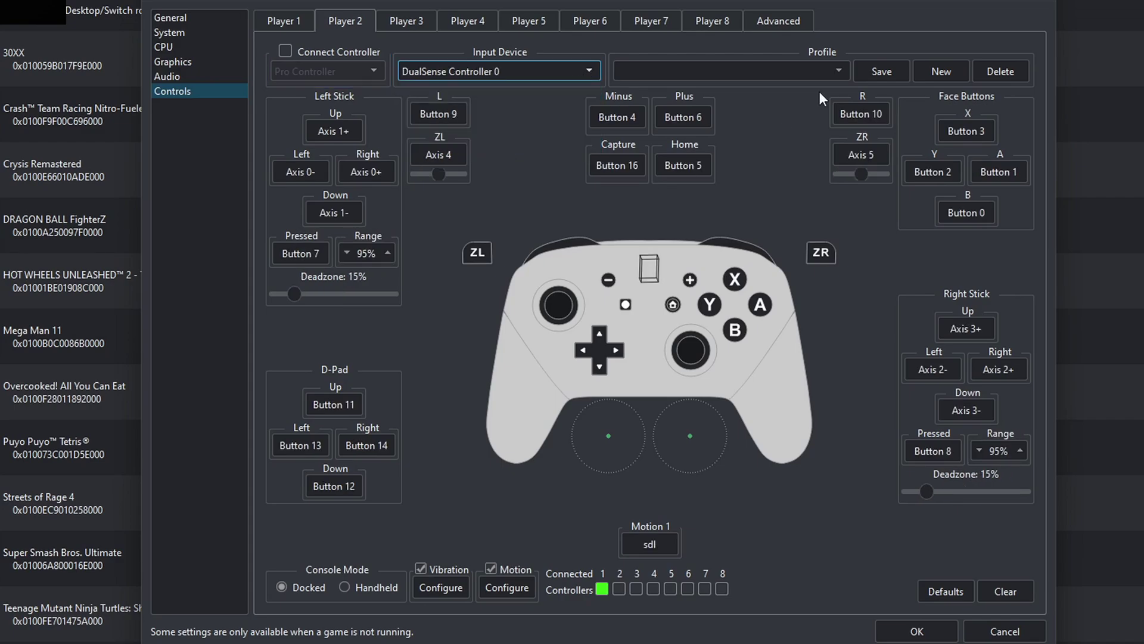
Create an input profile named P2 for Player 2, enable that player's controller and confirm the configuration.
left_click(940, 71)
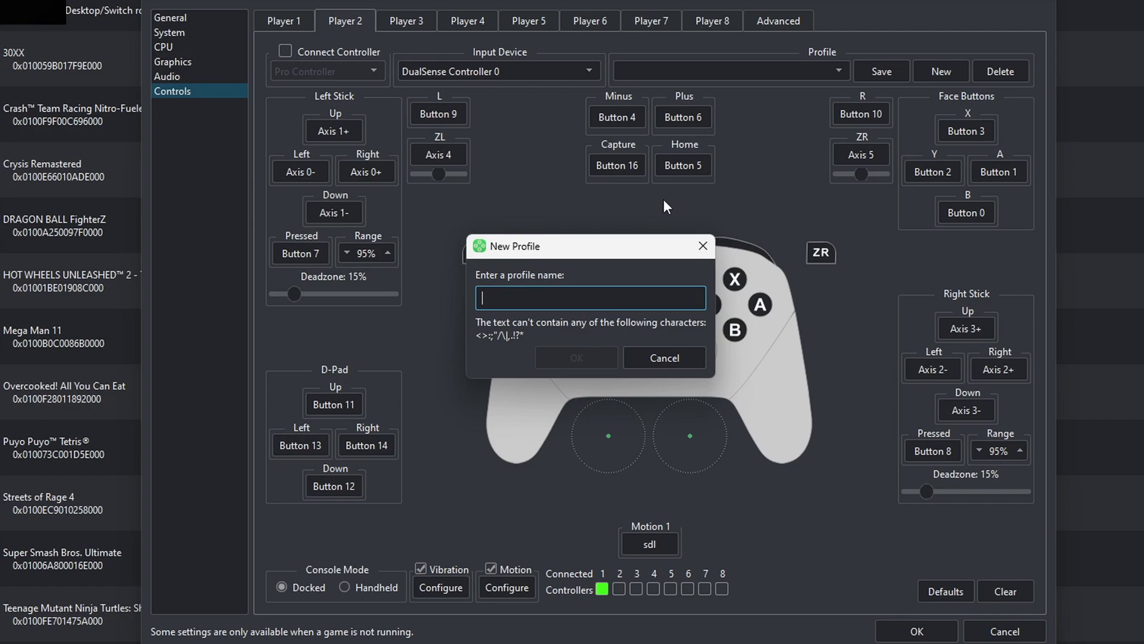
type("P2")
left_click(603, 355)
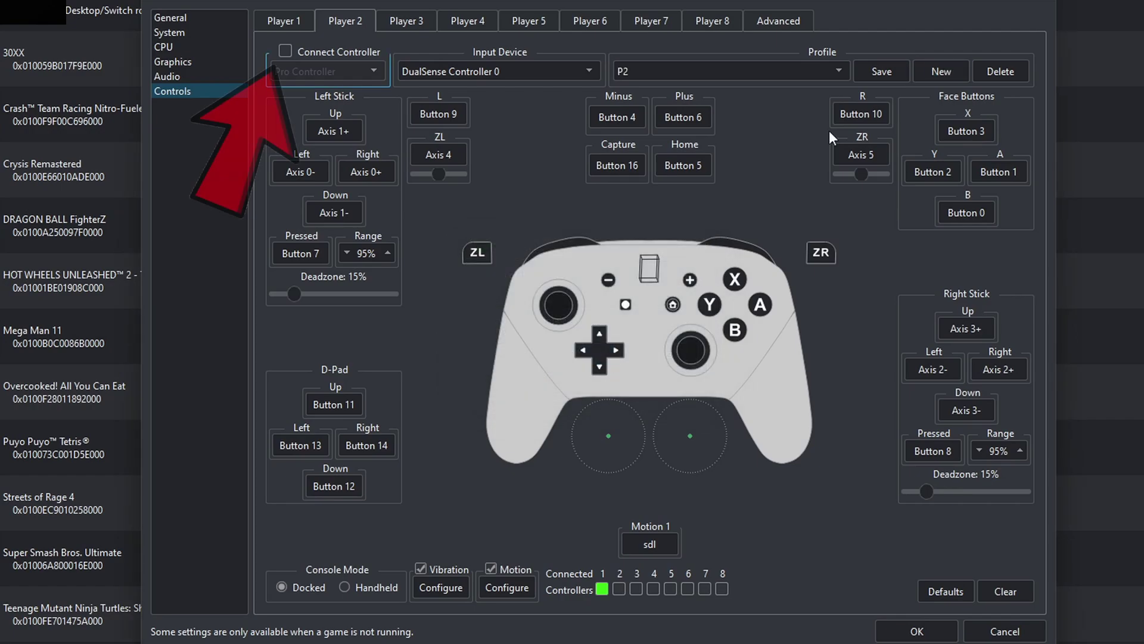
left_click(285, 51)
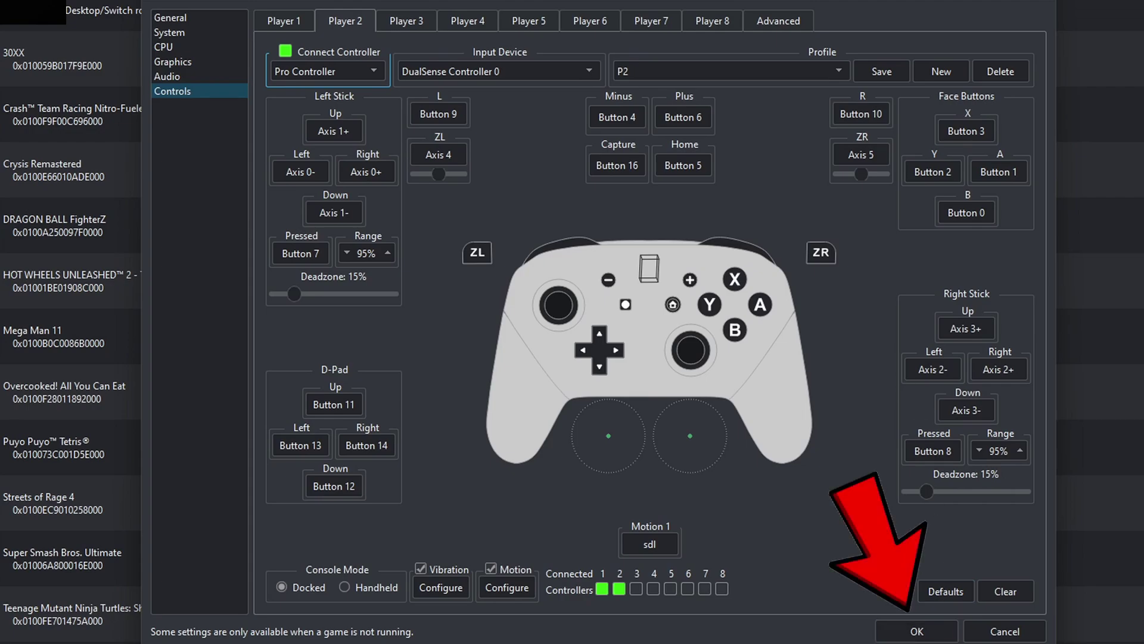
left_click(916, 631)
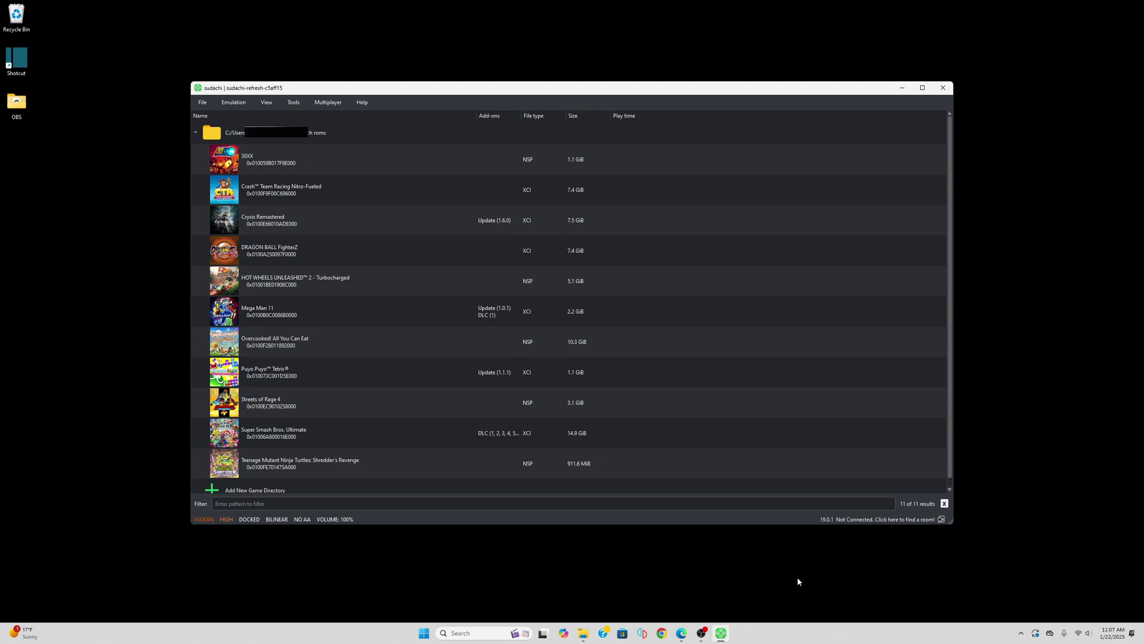
Launch Streets of Rage 4 from the game list and start its Story mode.
left_click(308, 403)
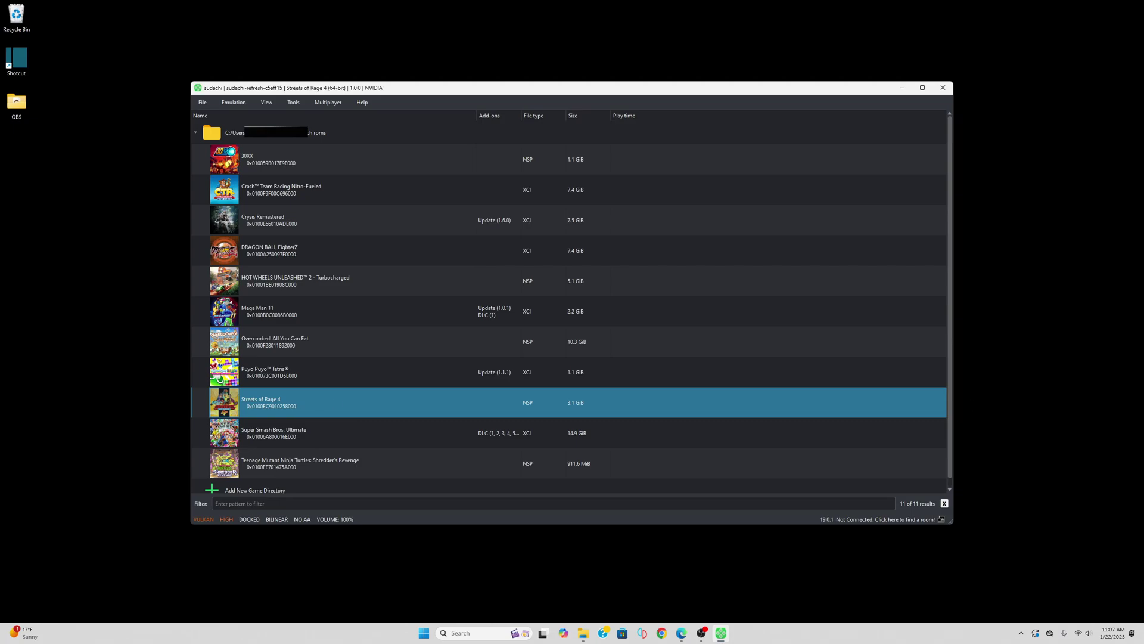
double_click(308, 403)
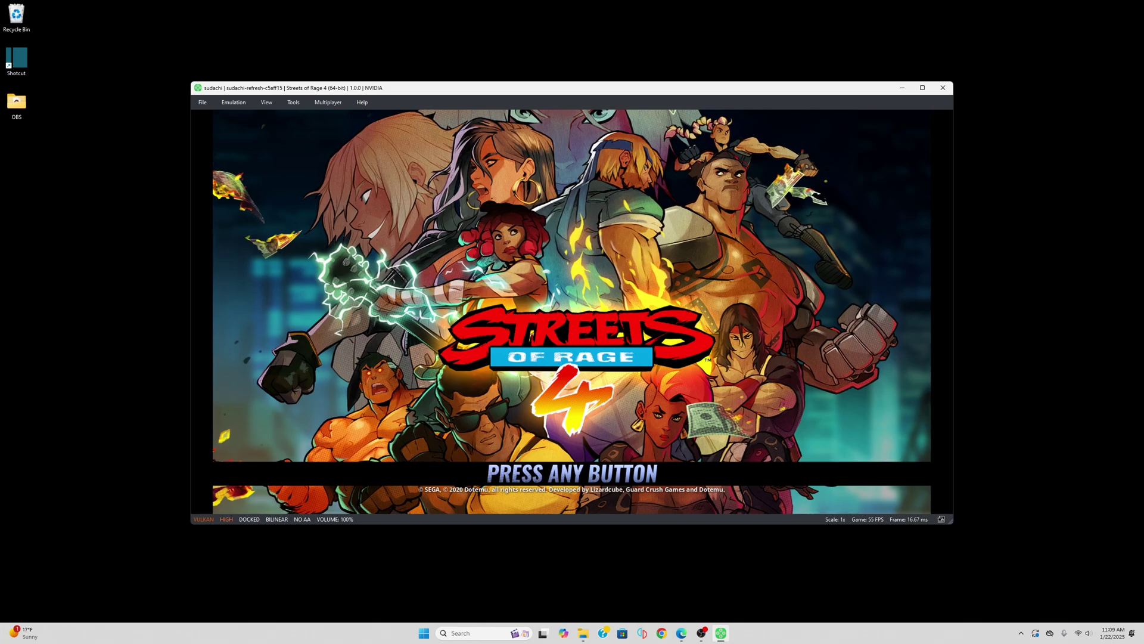
key("c")
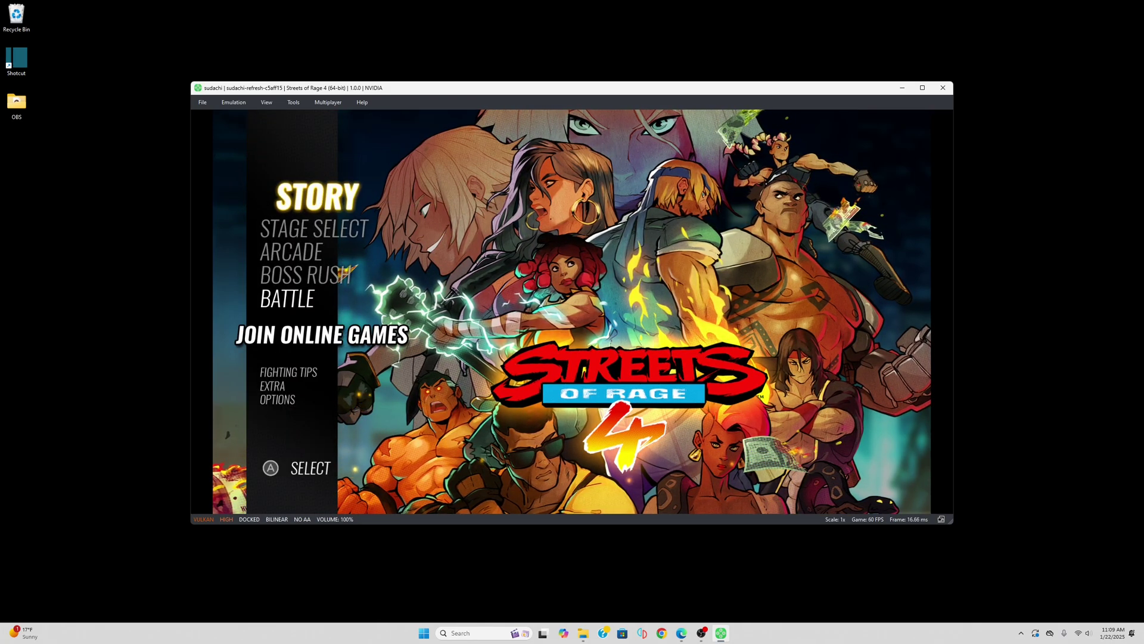
key("c")
Play the opening street stage as Axel, fighting the yellow-jacketed enemy with repeated attacks.
key("Right")
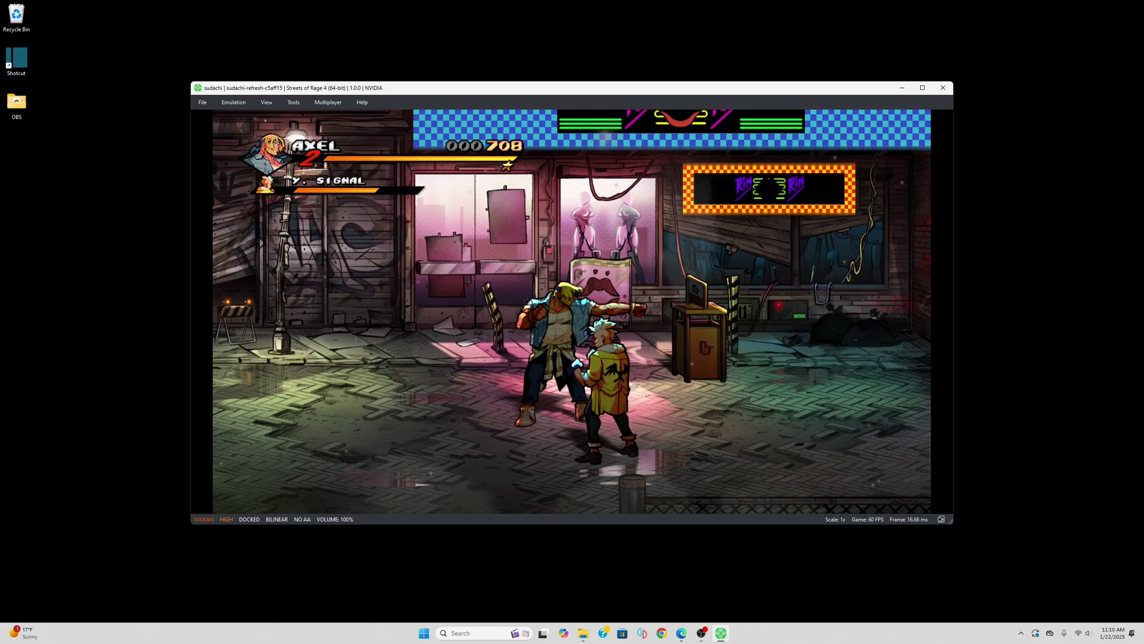
key("z")
key("z")
key("z")
key("z")
key("z")
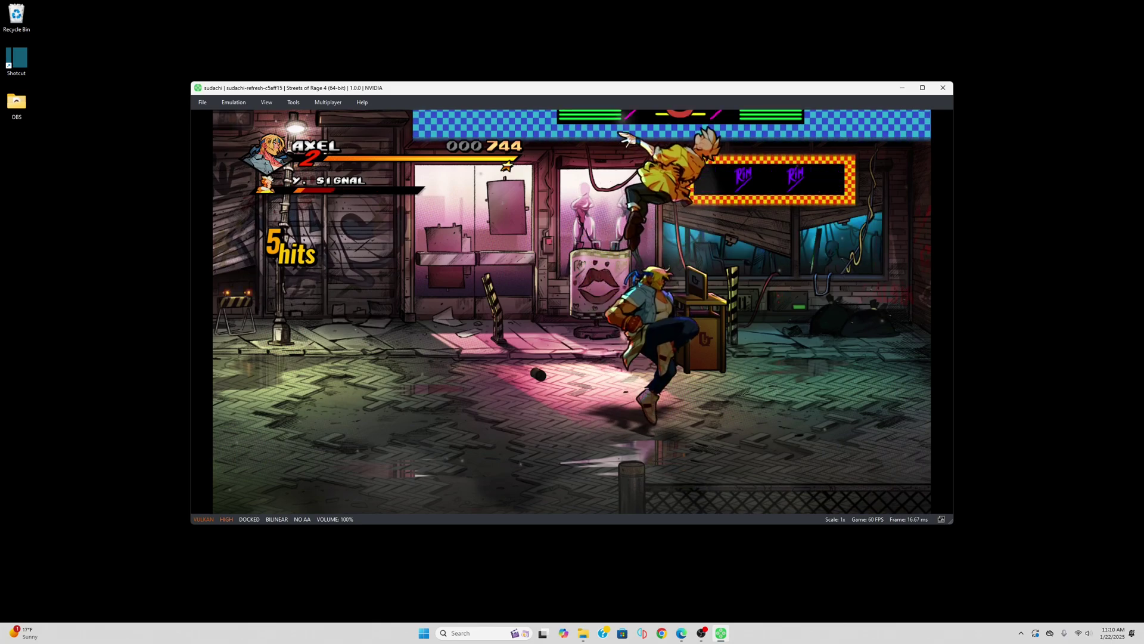
key("Right")
key("z")
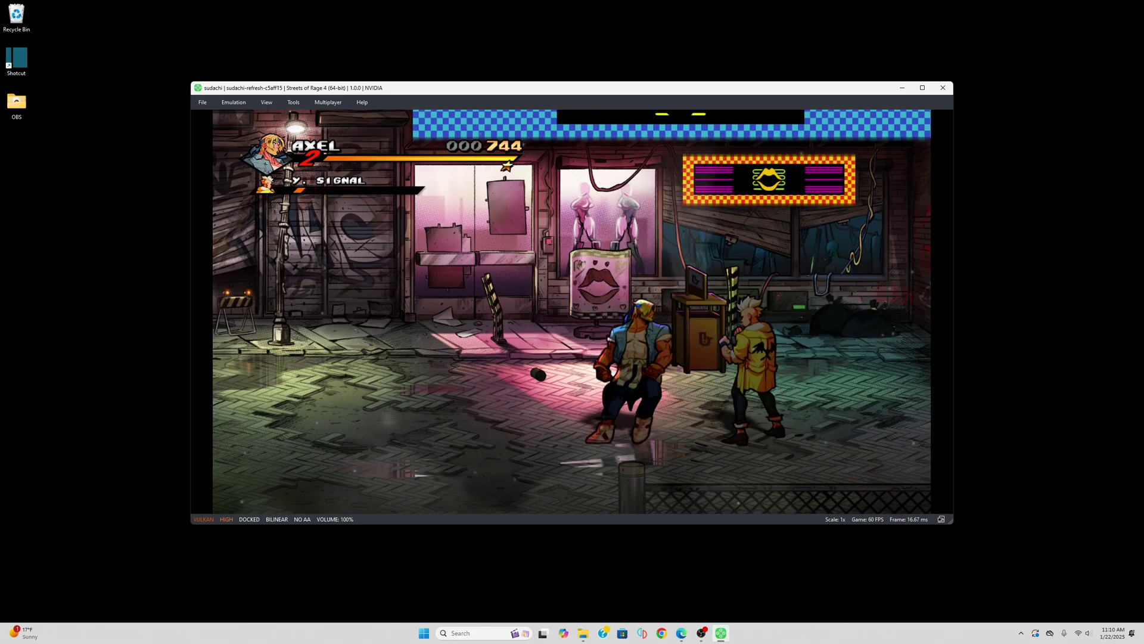
key("Right")
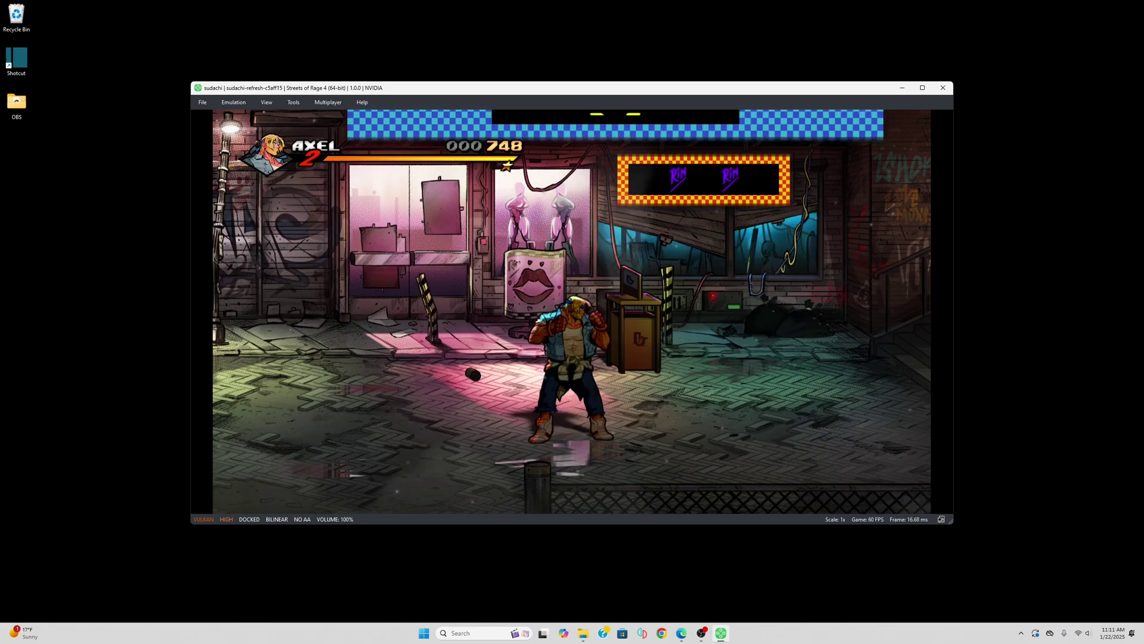
Switch the game to full screen, walk Axel up the stairs and break the wooden stand near the Weaven sign.
key("F11")
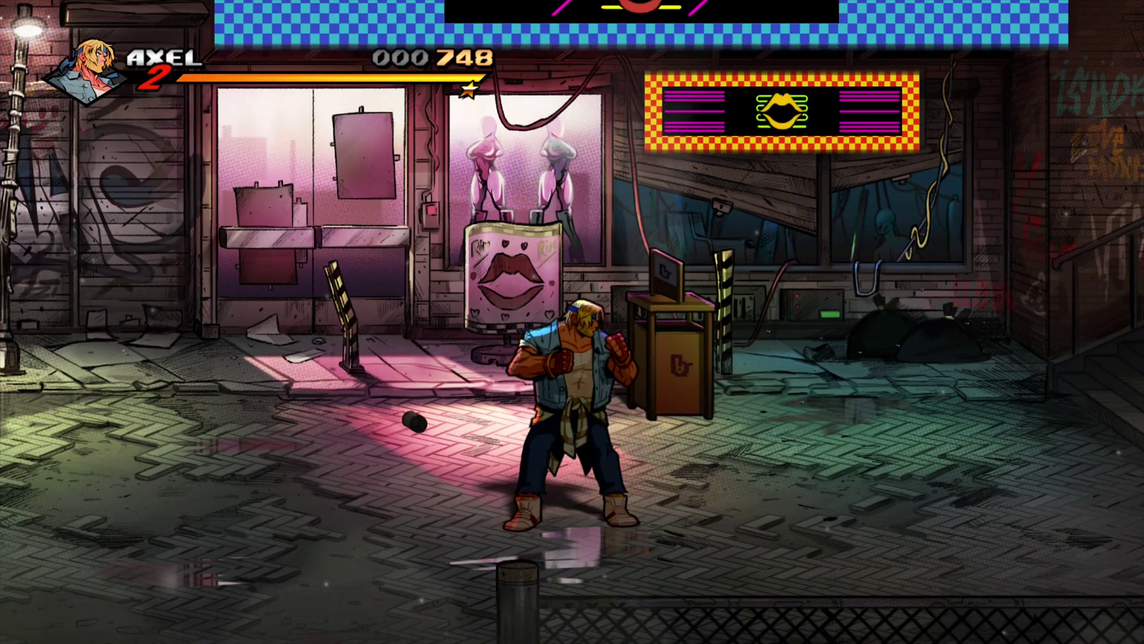
key("Right")
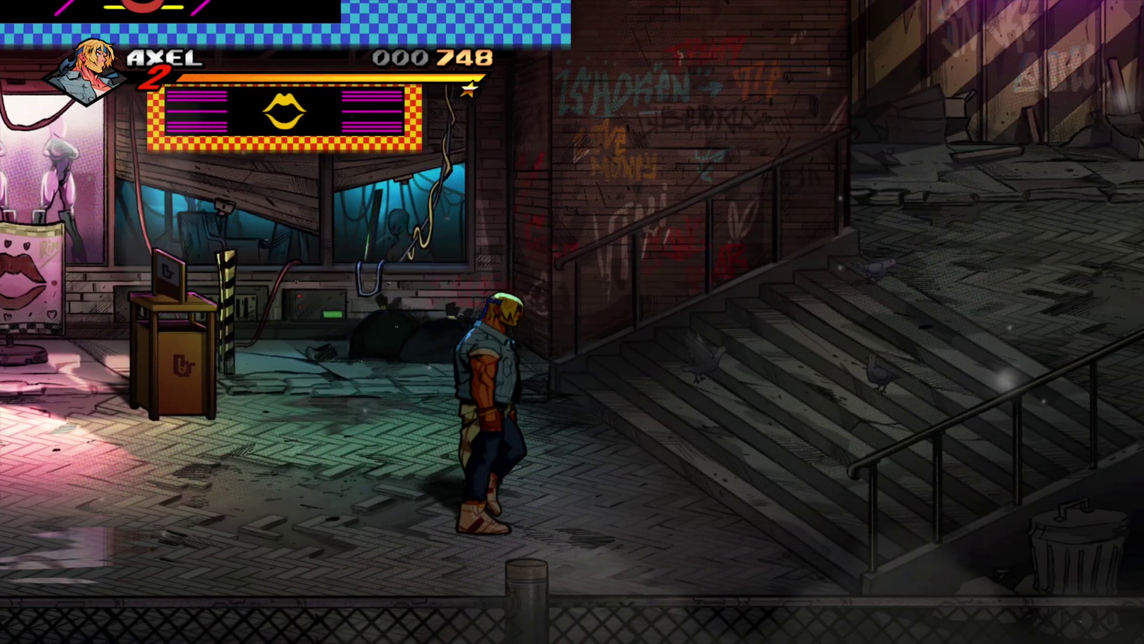
key("Right")
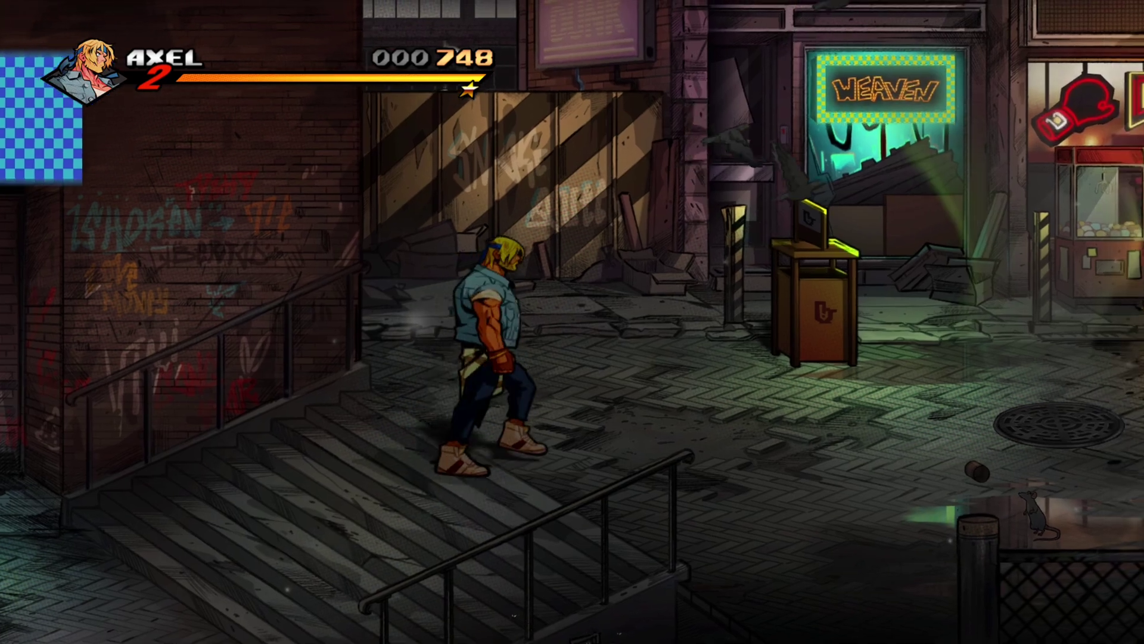
key("Right")
key("s")
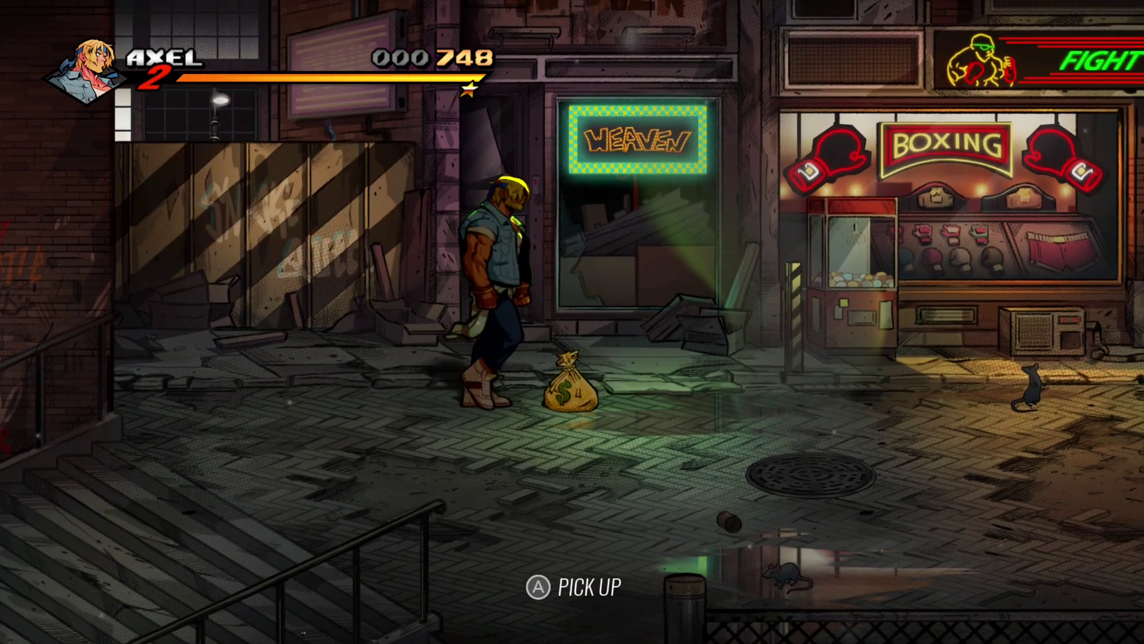